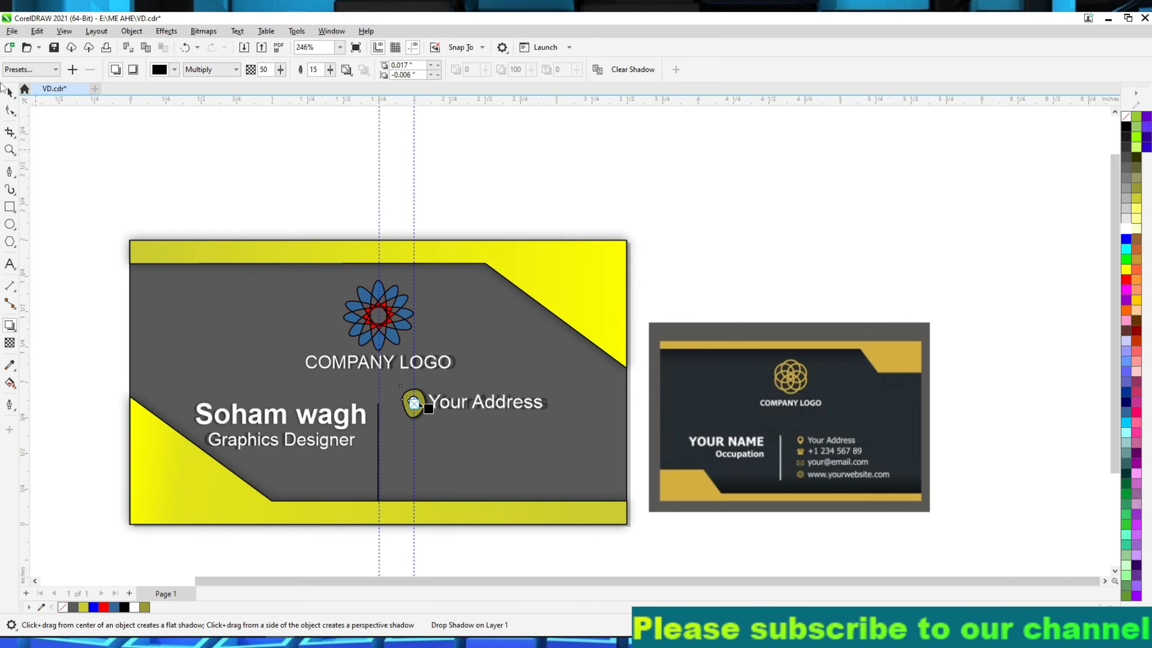
Import calling.png and place it above the reference card at about 0.94 in wide.
double_click(674, 316)
left_click_drag(695, 179, 884, 335)
scroll(780, 242, "up", 8)
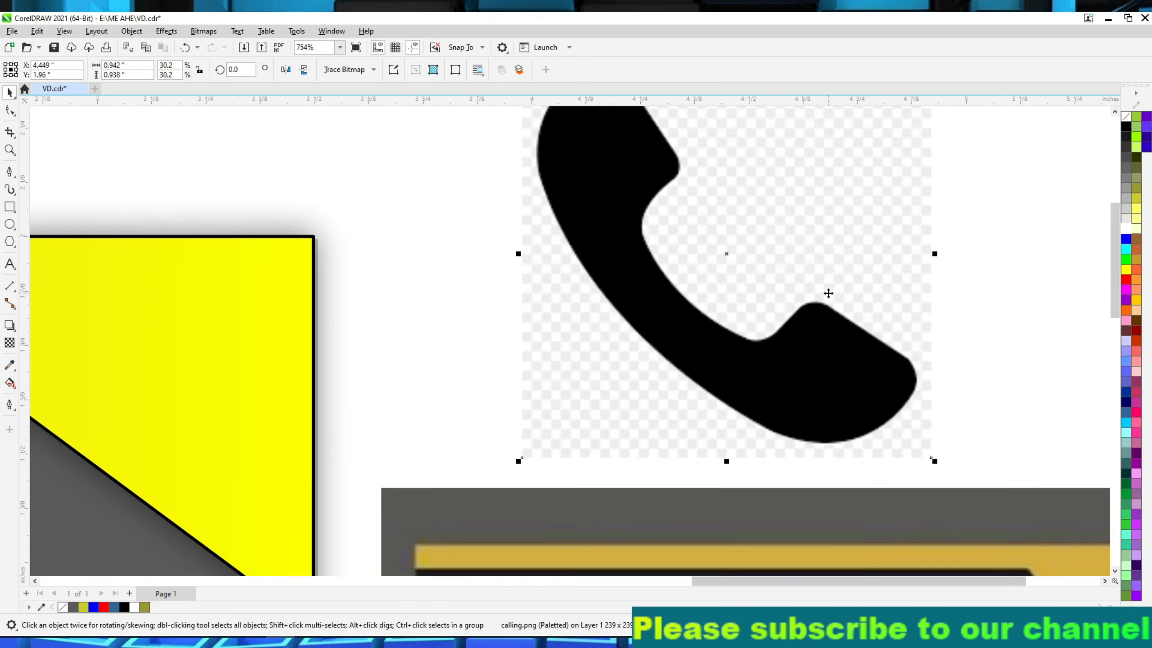
Trace the inner edge of the phone handset with the Pen tool, from its upper tip round to the lower earpiece.
scroll(826, 294, "down", 1)
left_click(9, 171)
scroll(657, 190, "down", 2)
scroll(780, 132, "up", 3)
left_click(576, 121)
left_click(618, 196)
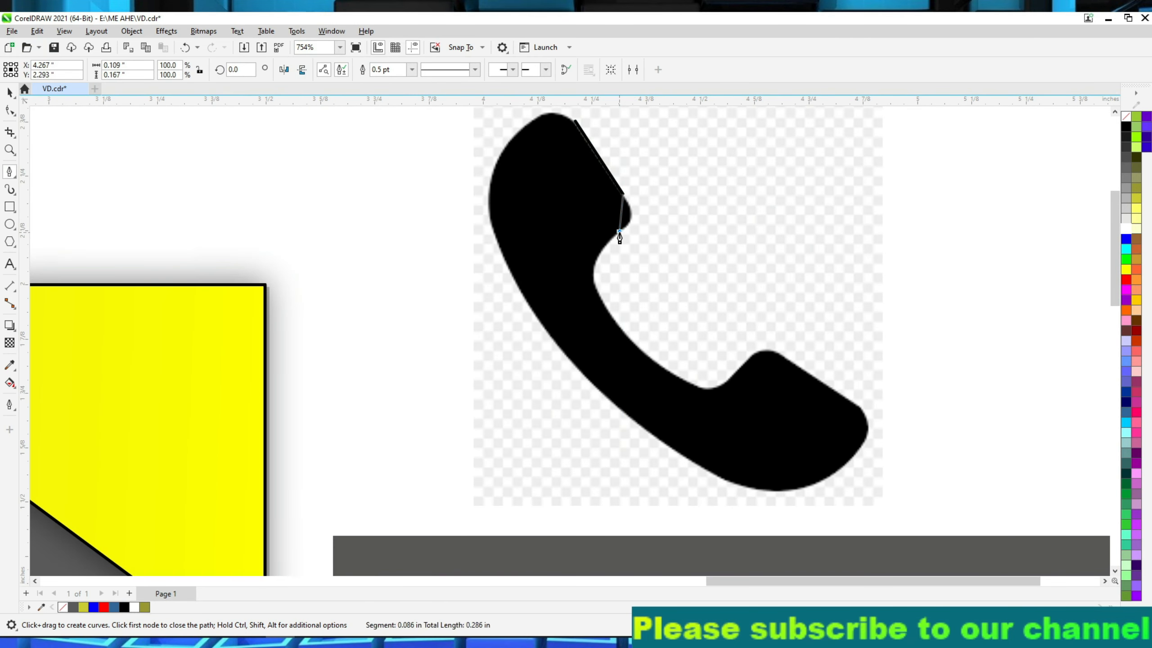
left_click_drag(596, 290, 605, 302)
left_click_drag(701, 388, 772, 419)
left_click(701, 388, "alt")
left_click_drag(734, 376, 800, 367)
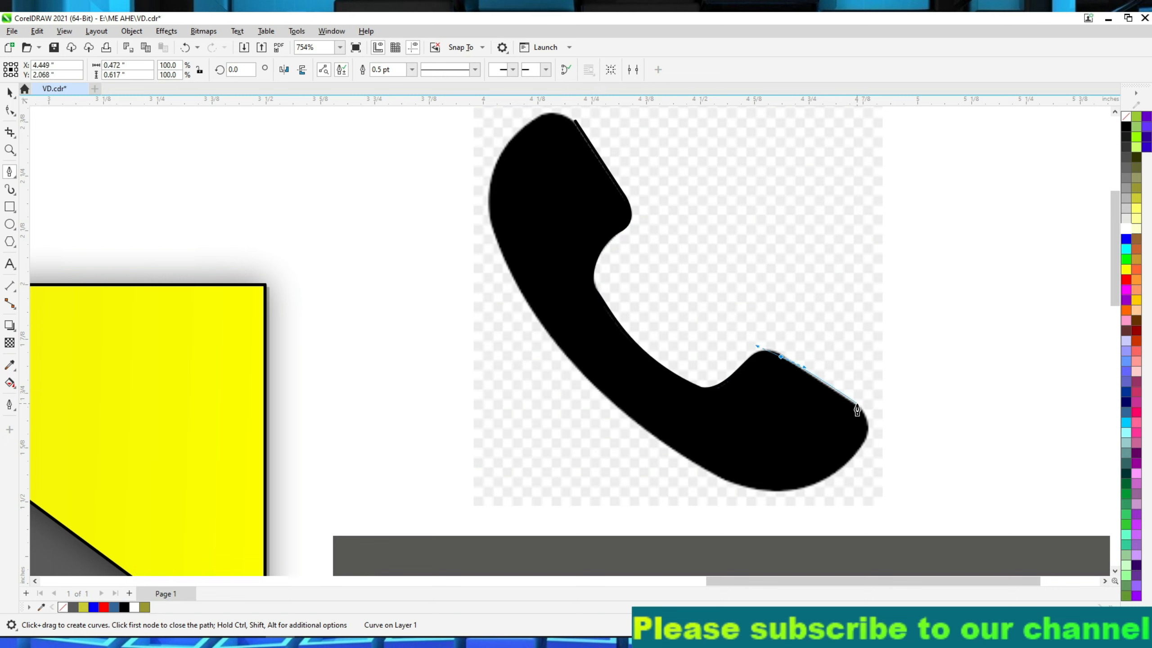
left_click_drag(859, 446, 838, 465)
left_click(858, 445, "alt")
Color the traced path's outline blue and trace the handset's outer edge back to the starting point to close the curve.
right_click(1127, 240)
left_click(1084, 250)
key("ctrl+z")
key("ctrl+z")
left_click_drag(862, 447, 850, 463)
left_click_drag(779, 490, 740, 489)
left_click_drag(690, 461, 649, 444)
left_click_drag(547, 334, 522, 293)
left_click_drag(488, 217, 486, 211)
left_click_drag(507, 143, 549, 174)
Move the traced handset curve off the phone image onto the upper corner of the business card.
left_click(9, 92)
scroll(265, 252, "down", 2)
key("s")
left_click(10, 92)
left_click_drag(365, 294, 187, 346)
scroll(187, 346, "down", 4)
scroll(209, 405, "up", 5)
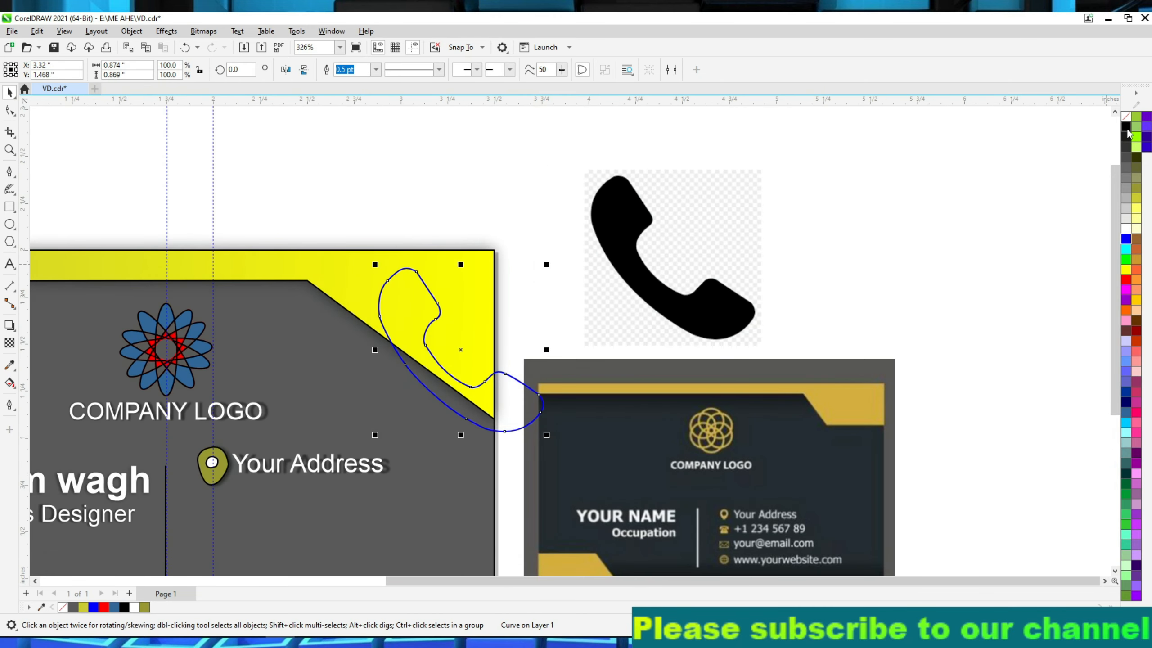
Fill the handset curve with yellow-green, move it toward the contact details, and remove its outline.
left_click(1136, 198)
left_click_drag(487, 405, 312, 545)
scroll(312, 546, "down", 3)
scroll(274, 502, "up", 2)
left_click(1137, 188)
left_click(1137, 199)
left_click_drag(441, 301, 428, 332)
right_click(1127, 117)
left_click(1086, 125)
Scale the handset icon down to sit beneath the location pin, and remove the pin's outline.
scroll(335, 412, "up", 2)
left_click_drag(462, 279, 387, 354)
left_click_drag(294, 427, 247, 395)
left_click(276, 329)
right_click(1126, 114)
left_click(1084, 123)
left_click_drag(348, 346, 290, 409)
left_click_drag(266, 457, 293, 403)
scroll(367, 430, "down", 1)
left_click(376, 429)
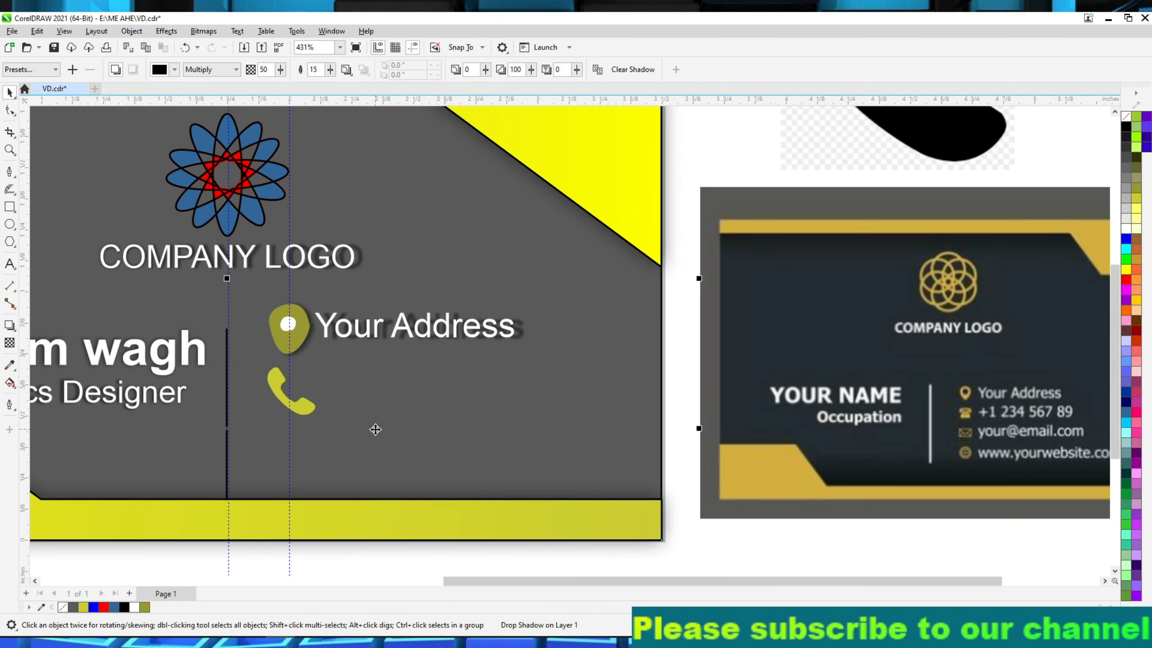
Add a text line near the phone icon with the phone number, separating the country code with a space.
left_click(11, 266)
left_click(332, 414)
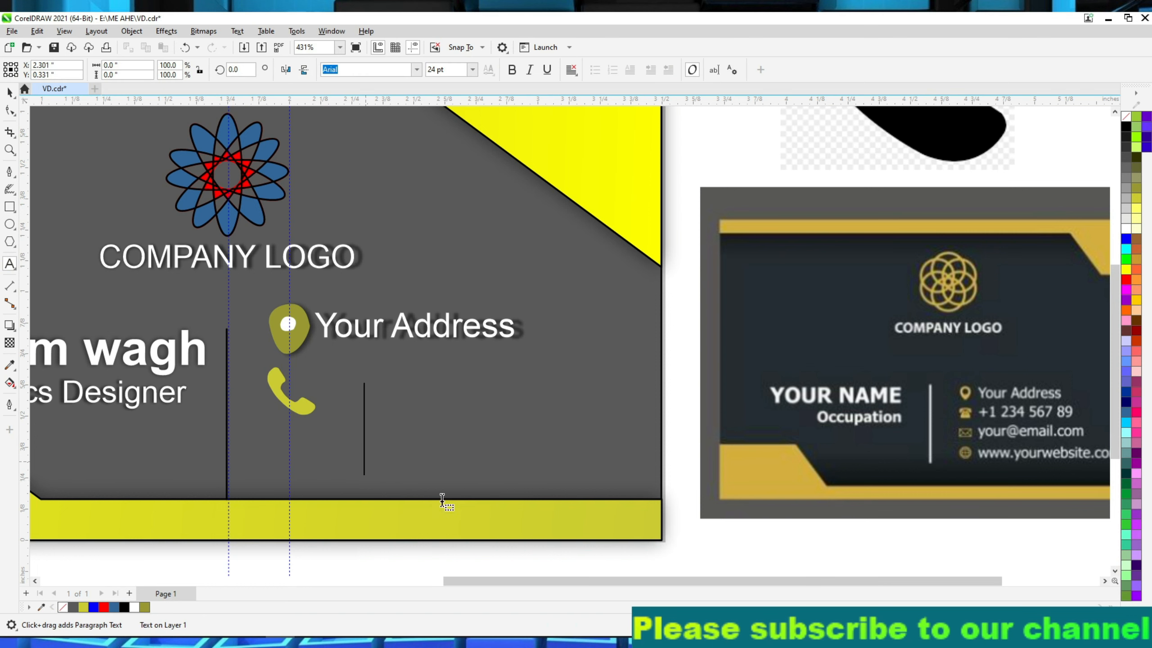
type("+123456789")
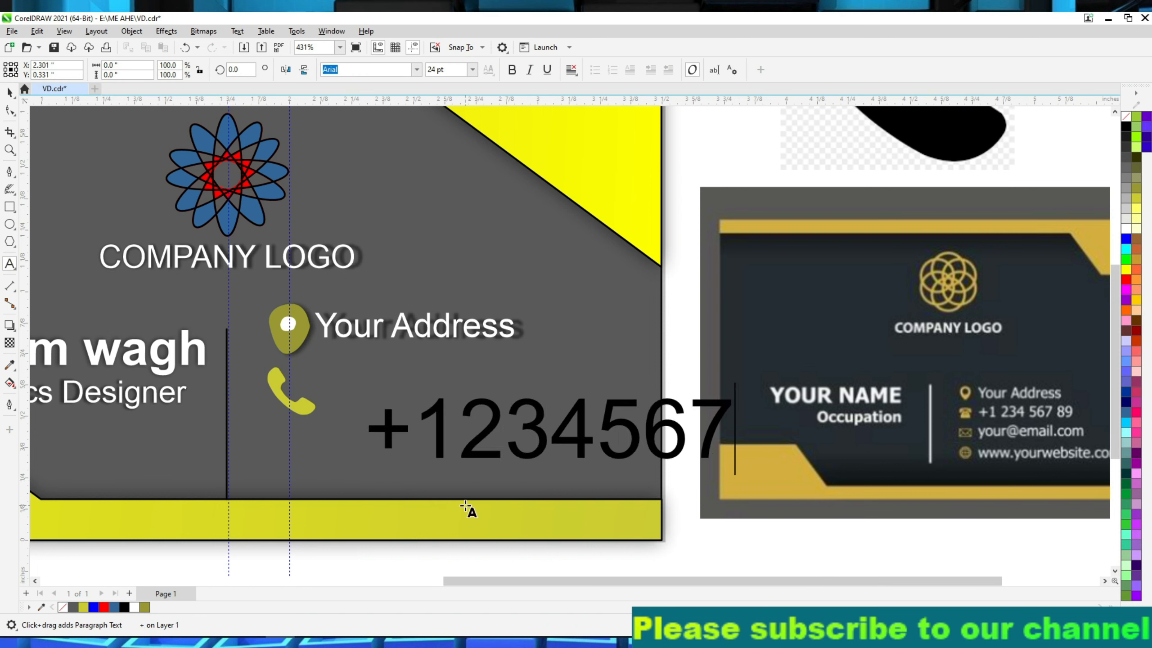
key("Left")
key("Left")
key("Left")
key("Left")
key("Left")
key("Left")
key("Left")
key("Left")
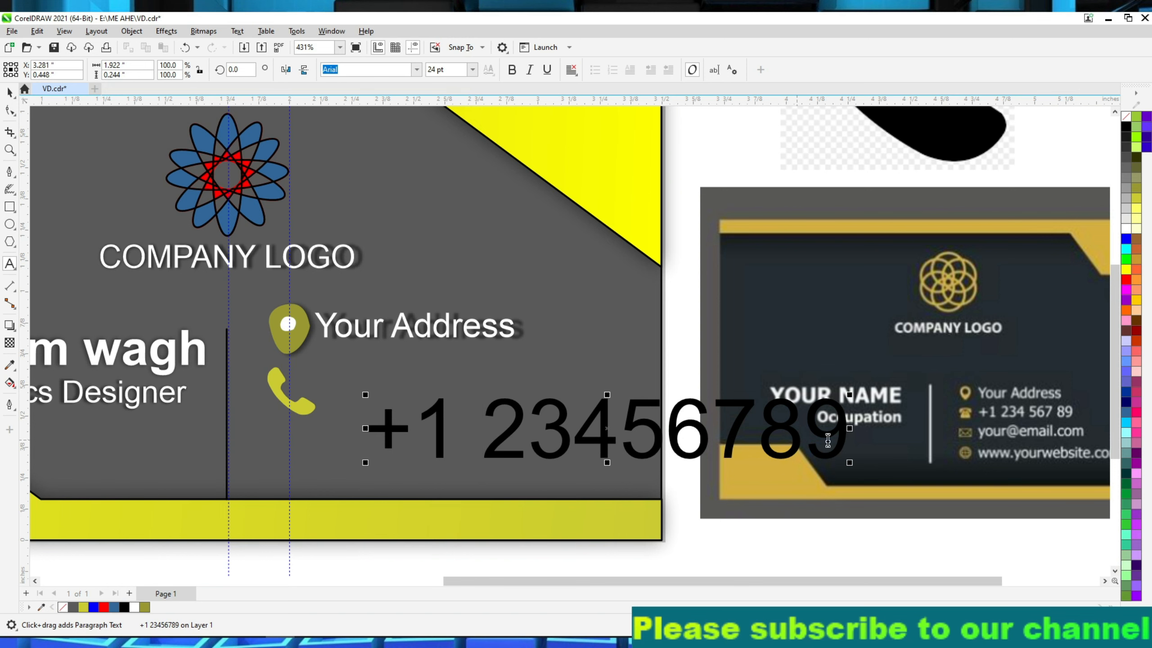
type("04")
Color the phone number text white and scale and position it beside the phone icon, beneath the address line.
left_click_drag(365, 395, 339, 376)
left_click(10, 93)
left_click(1127, 229)
scroll(301, 360, "up", 3)
left_click_drag(658, 402, 507, 408)
left_click(550, 447)
left_click(505, 413)
Apply a drop shadow to the phone number text.
left_click(14, 324)
left_click_drag(333, 406, 684, 405)
scroll(670, 462, "down", 2)
left_click(647, 475)
left_click(9, 93)
scroll(175, 260, "down", 1)
left_click(49, 292)
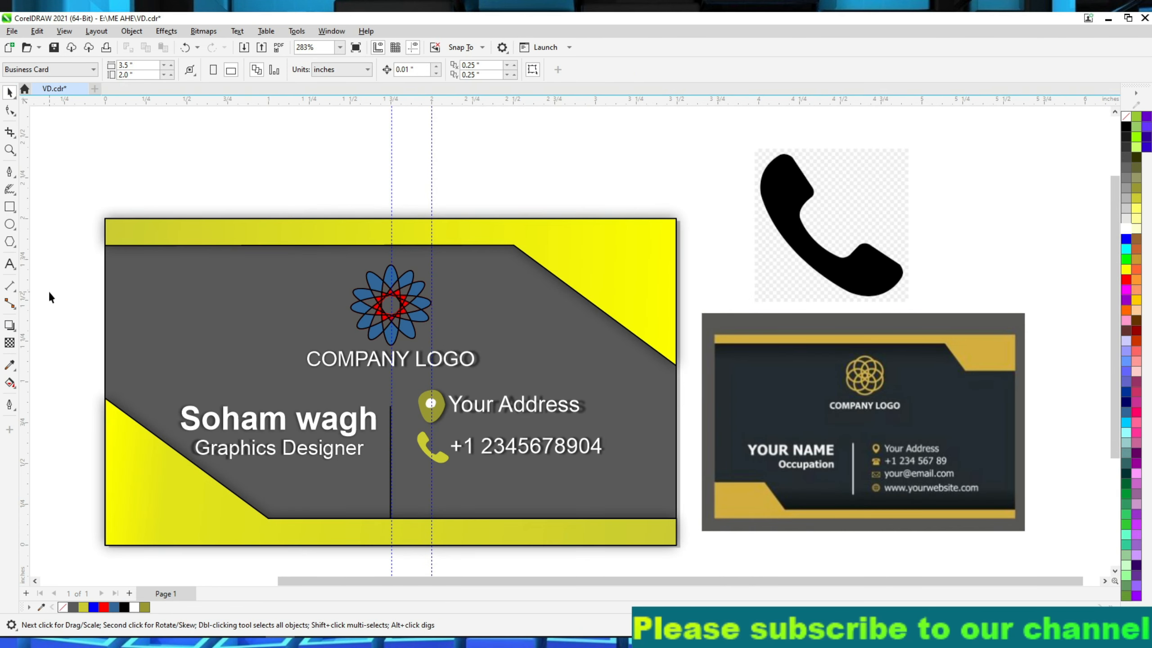
Remove the outlines from the card's two yellow corner shapes by setting their outline width to None.
left_click(190, 504)
left_click(378, 73)
left_click(353, 82)
left_click(649, 223)
left_click(376, 70)
left_click(354, 83)
Delete the vertical guideline through the location pin and shorten the divider line from its lower end to about 0.5 in.
left_click(431, 200)
key("Delete")
left_click(390, 502)
scroll(391, 518, "up", 2)
left_click_drag(390, 515, 396, 450)
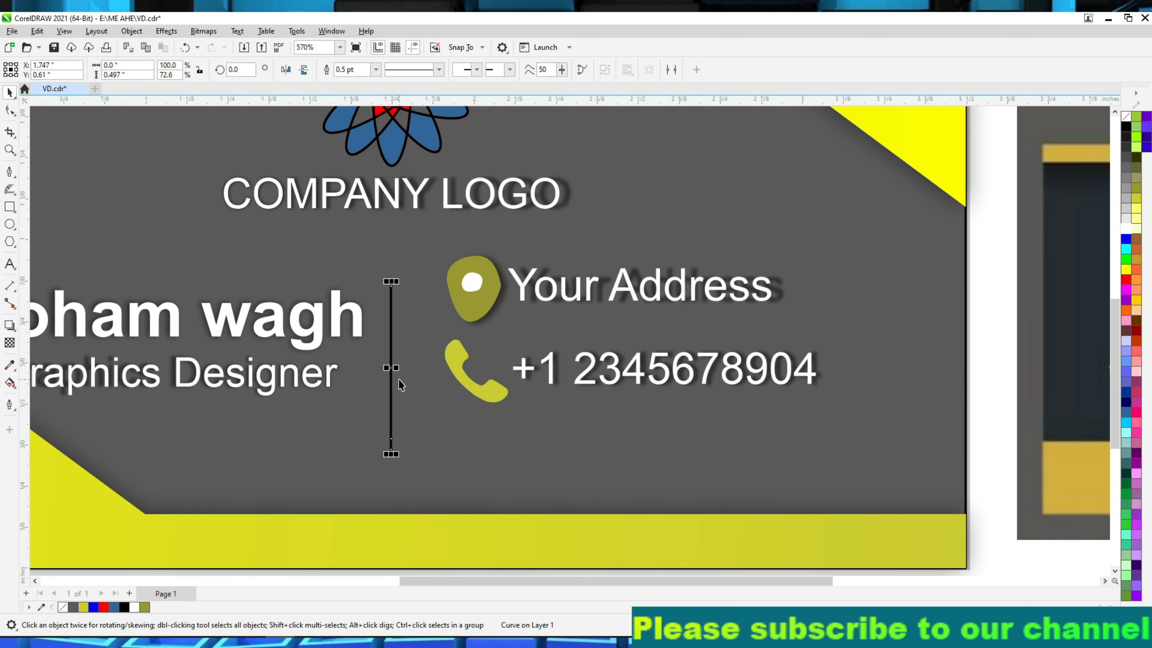
left_click(463, 478)
Import logos.jpg and place it beside the business card, on the side opposite the reference card.
scroll(462, 478, "down", 5)
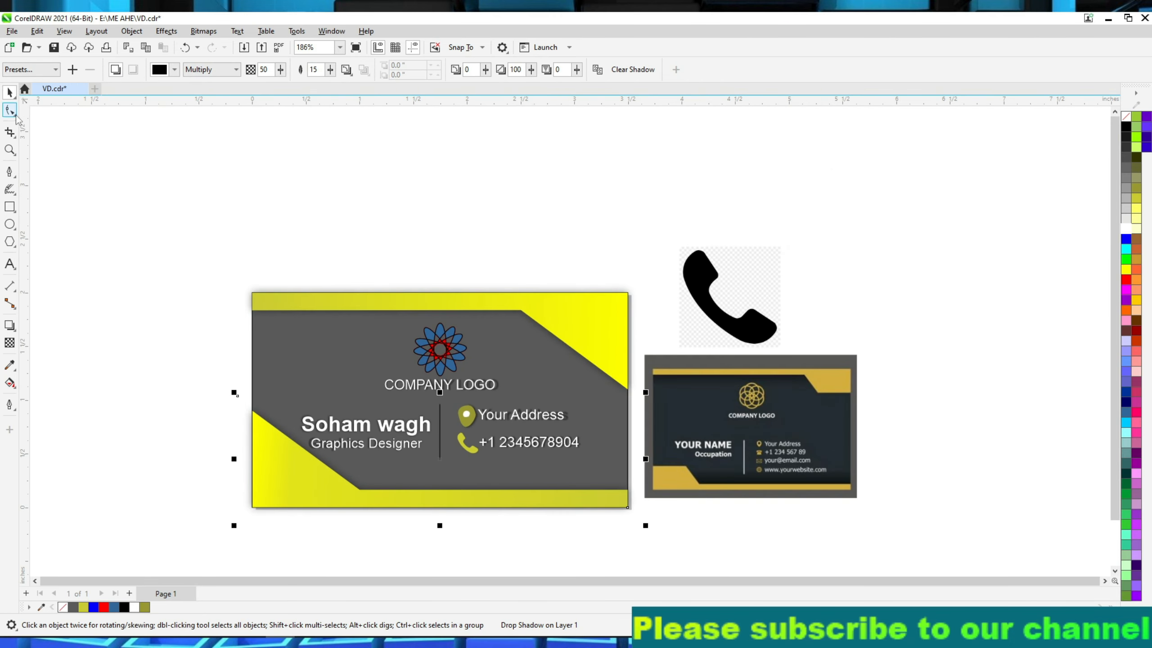
left_click(242, 47)
scroll(648, 281, "down", 2)
double_click(610, 261)
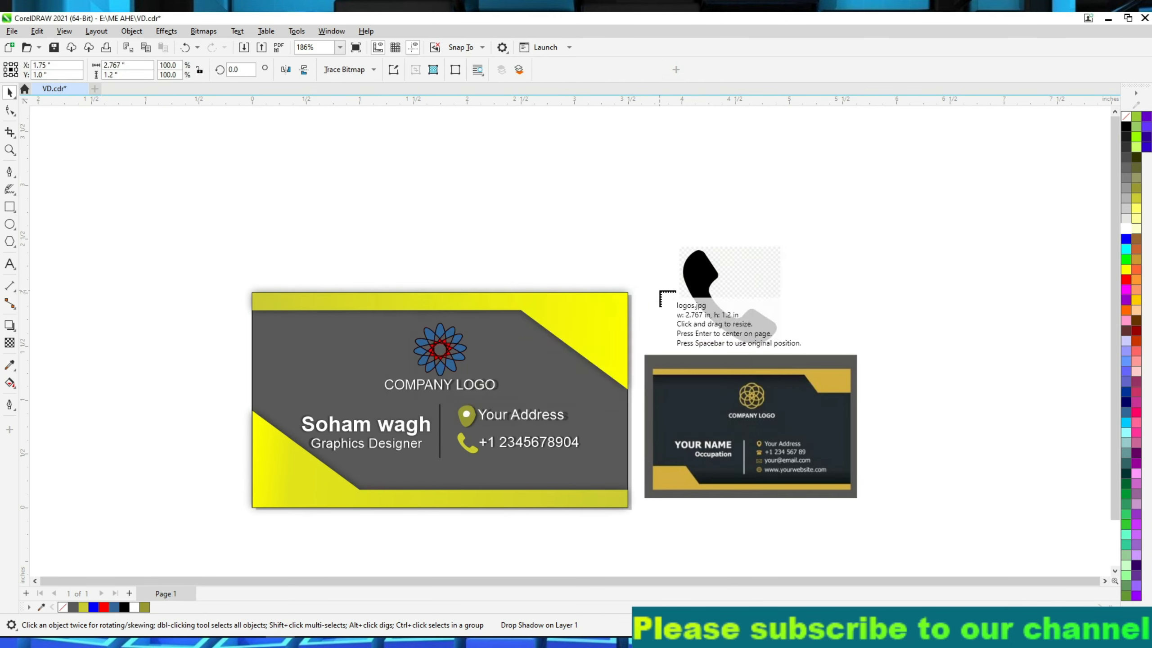
scroll(659, 295, "down", 2)
left_click(188, 319)
Draw two blue-outlined rectangles over the envelope icon, one on the flap and one about 0.213 by 0.141 in on the body.
scroll(242, 339, "up", 7)
left_click(9, 207)
left_click_drag(243, 296, 437, 372)
right_click(1125, 239)
left_click_drag(233, 302, 447, 443)
right_click(1126, 238)
left_click(1103, 247)
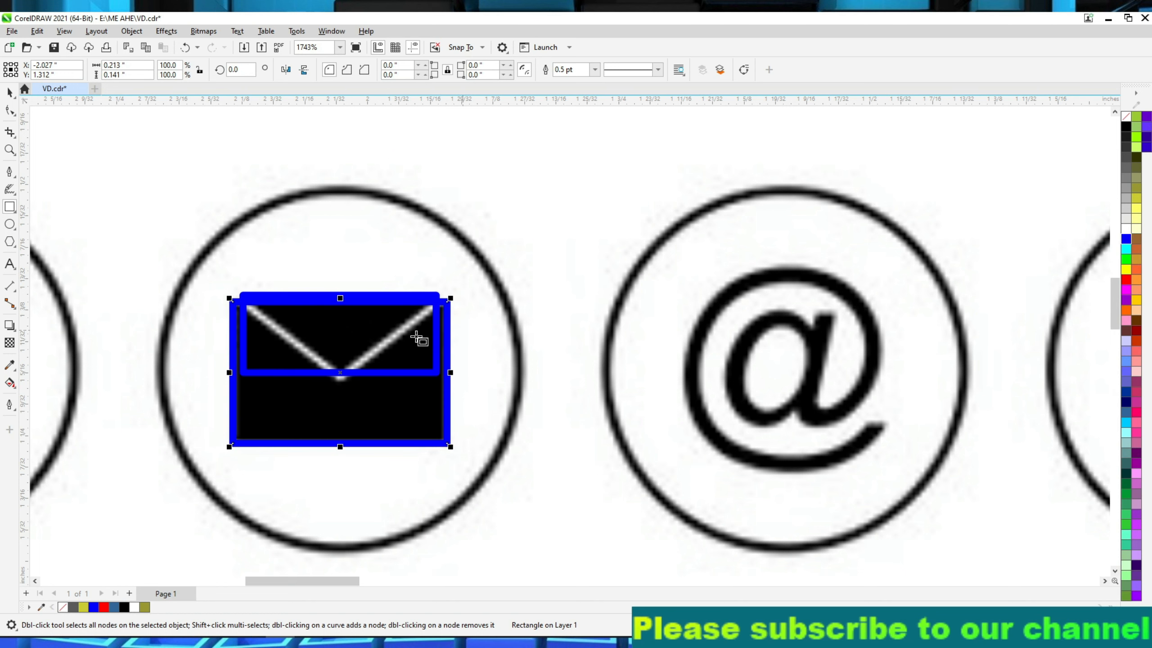
Convert the envelope body rectangle to curves and pull a new node at its upper edge's midpoint down into a V notch.
left_click(10, 110)
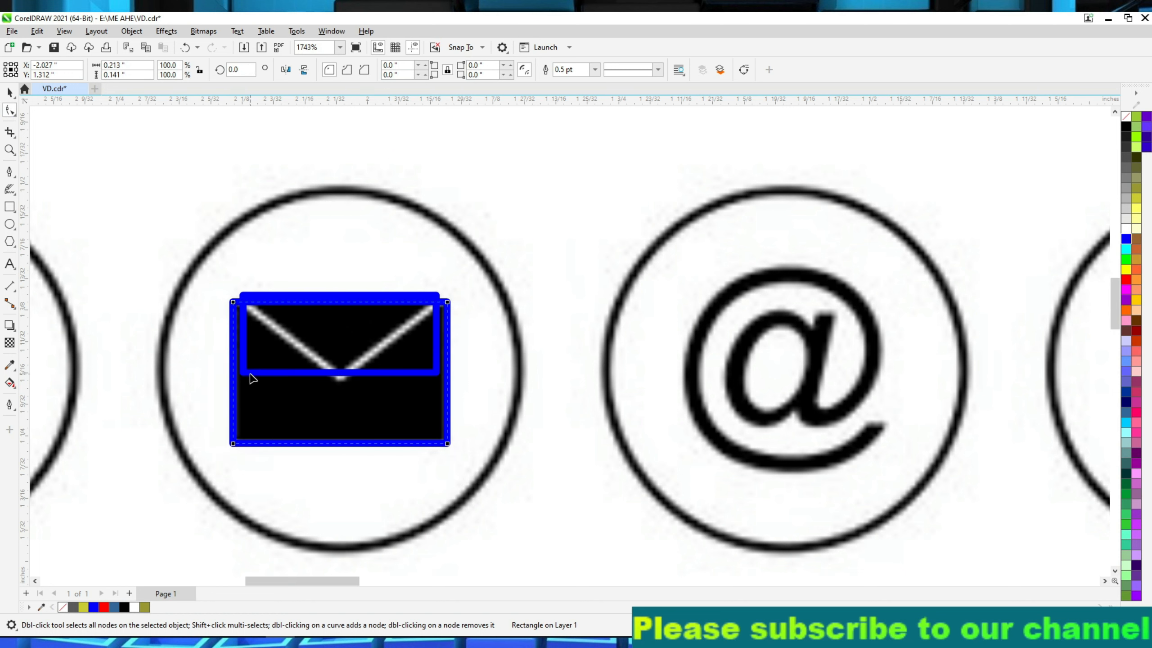
key("ctrl+q")
double_click(336, 303)
left_click_drag(337, 303, 340, 376)
scroll(341, 373, "up", 2)
Convert the flap rectangle to curves and reshape it into a downward-pointing triangle with its tip raised above the body's notch.
left_click(169, 375)
left_click(744, 69)
left_click(337, 383)
left_click(357, 380)
double_click(336, 376)
double_click(168, 376)
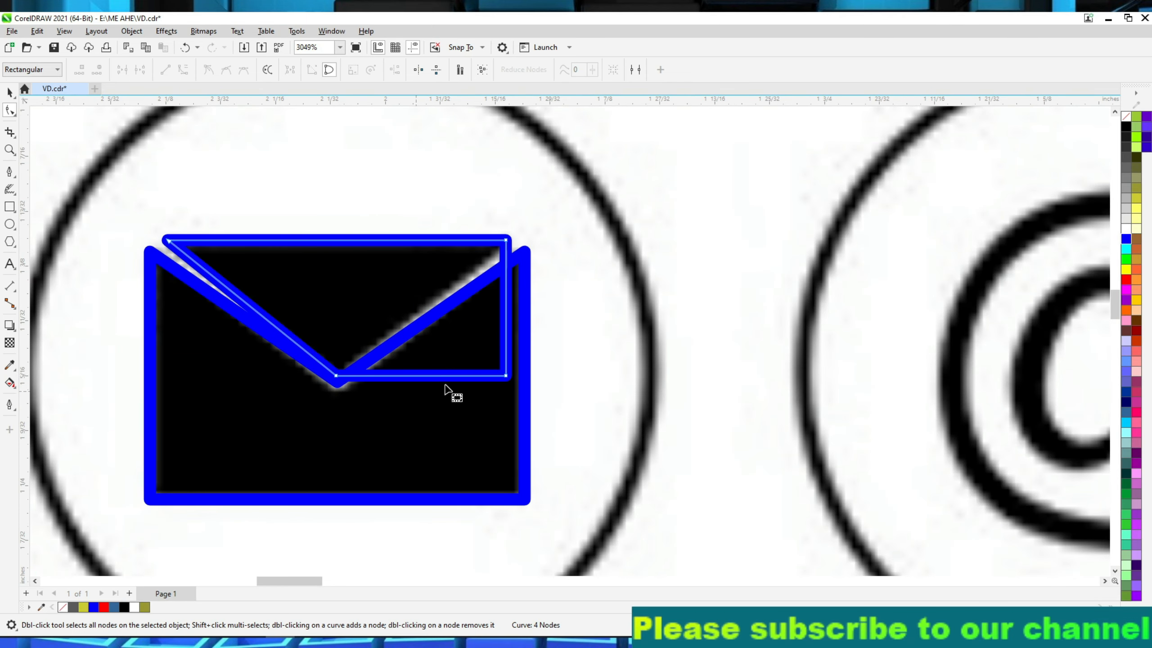
double_click(506, 375)
left_click(506, 240)
left_click_drag(336, 376, 336, 358)
Group the envelope's flap and body shapes and move them off the icon image toward the business card.
key("space")
left_click(592, 283)
scroll(592, 284, "down", 1)
left_click(546, 288)
left_click(416, 296)
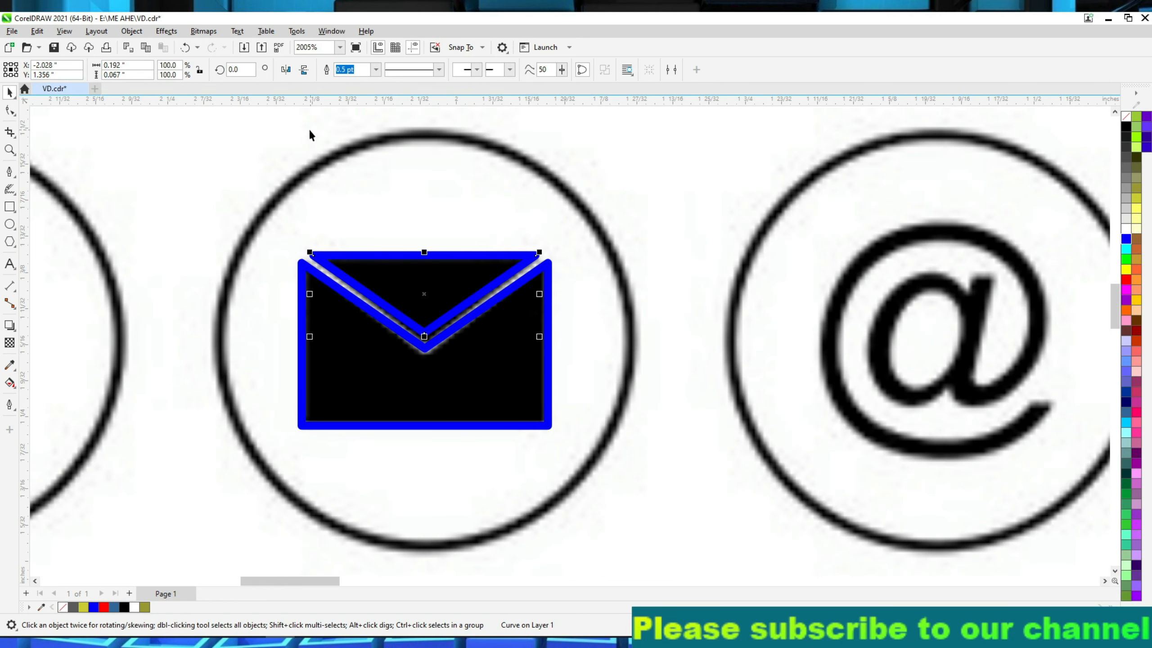
left_click(470, 347, "shift")
key("ctrl+g")
scroll(471, 347, "down", 4)
left_click_drag(470, 347, 1025, 498)
scroll(816, 429, "down", 2)
scroll(975, 476, "up", 5)
Fill the envelope body with yellow-green and the flap with olive.
right_click(792, 403)
left_click(826, 71)
left_click(708, 355)
scroll(708, 355, "down", 5)
scroll(711, 355, "up", 5)
scroll(728, 364, "up", 3)
left_click(1136, 178)
left_click(1137, 199)
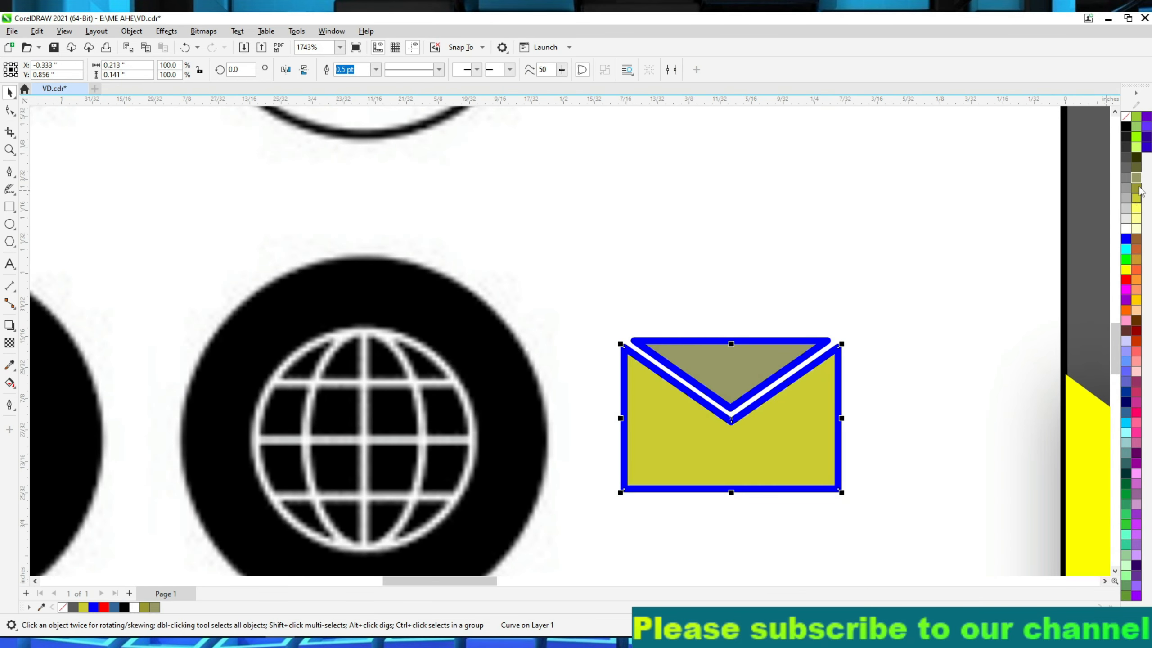
left_click(1137, 188)
key("ctrl+z")
left_click(731, 367)
left_click(1137, 189)
left_click(1006, 368)
Move the two envelope shapes to the empty area below the artwork and remove their outlines.
scroll(948, 373, "down", 2)
scroll(937, 377, "up", 2)
left_click_drag(613, 306, 474, 342)
double_click(945, 312)
scroll(945, 312, "down", 3)
left_click(909, 427)
scroll(909, 359, "up", 1)
left_click_drag(852, 371, 941, 280)
right_click(1126, 117)
scroll(603, 163, "down", 2)
scroll(707, 390, "up", 4)
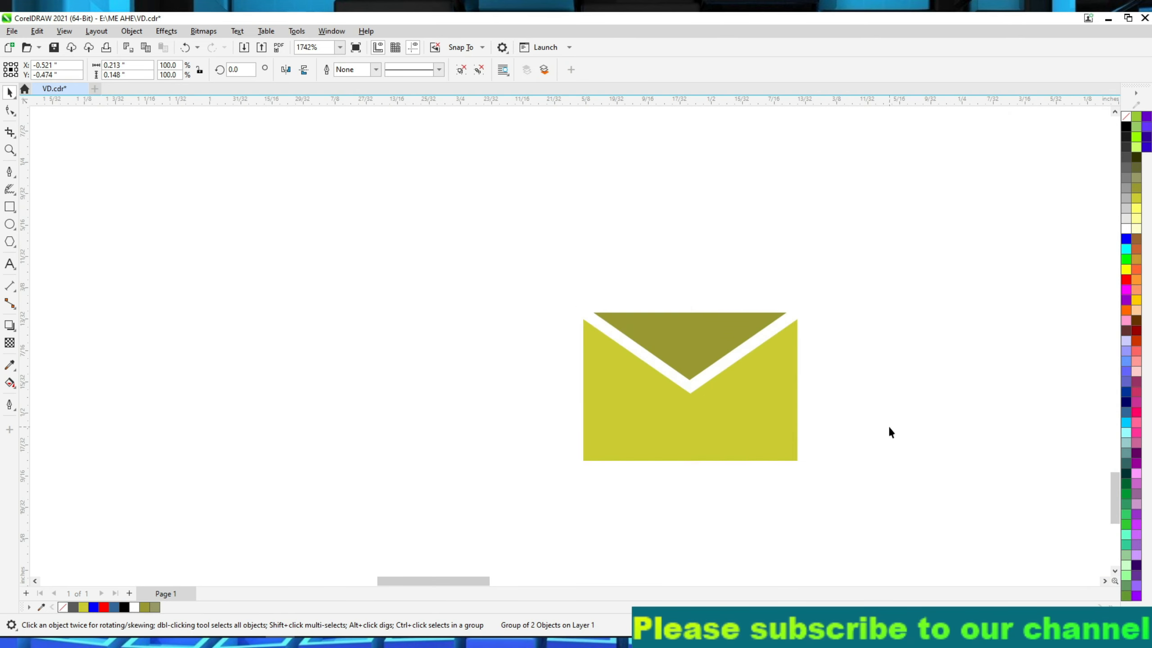
Draw a 3-point rectangle of about 0.213 by 0.148 in around the envelope.
left_click(13, 210)
left_click(54, 223)
left_click_drag(584, 462, 801, 464)
left_click(800, 310)
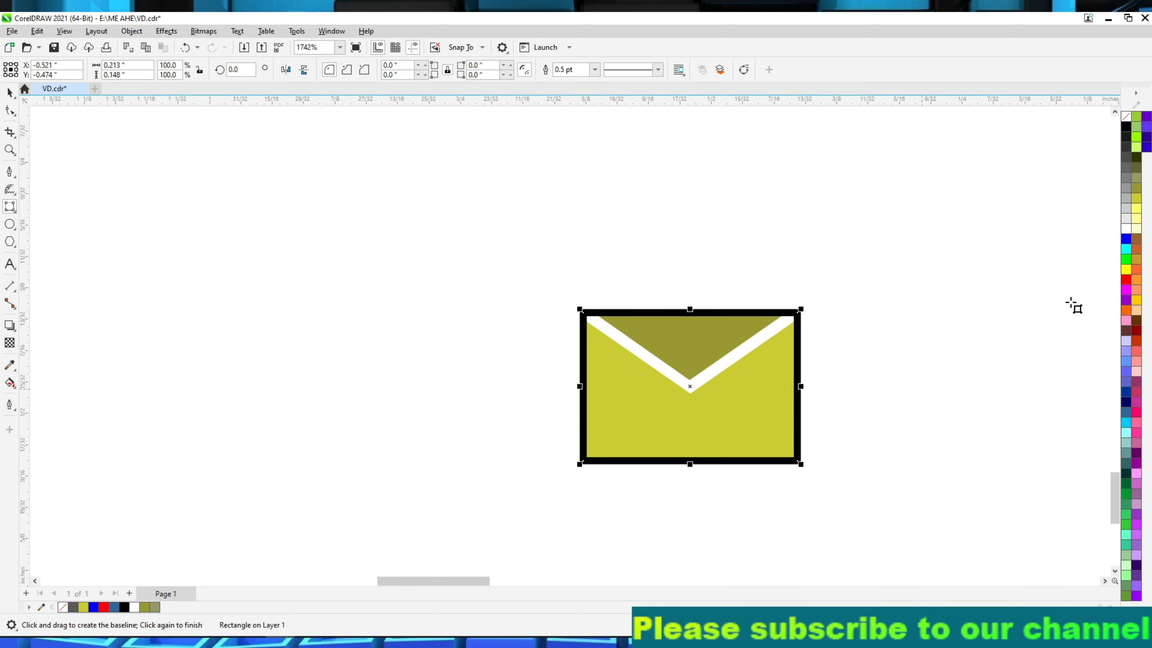
Give the rectangle around the envelope a 0.5 pt light yellow outline.
left_click(595, 69)
left_click(584, 90)
left_click(595, 69)
left_click(584, 100)
left_click(1136, 208)
key("ctrl+z")
right_click(1136, 209)
left_click(1075, 216)
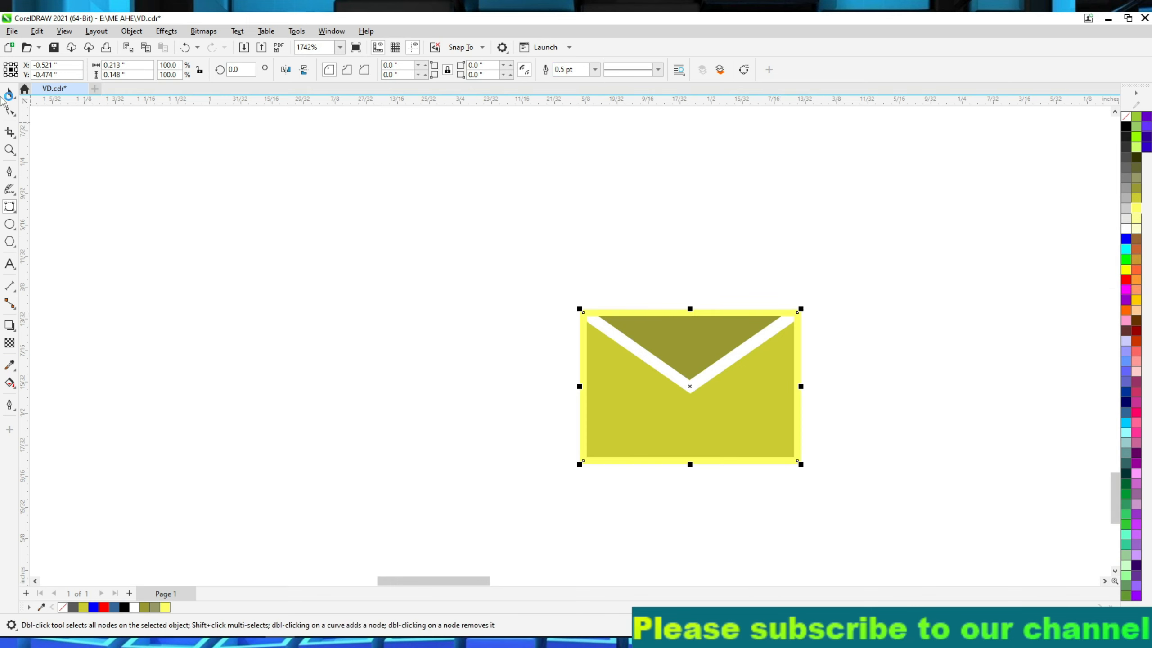
Group the envelope with its light yellow frame and move the group onto the card, below the phone icon.
left_click(9, 93)
scroll(184, 187, "down", 6)
left_click(324, 211)
key("ctrl+g")
left_click_drag(324, 211, 817, 195)
scroll(492, 320, "down", 8)
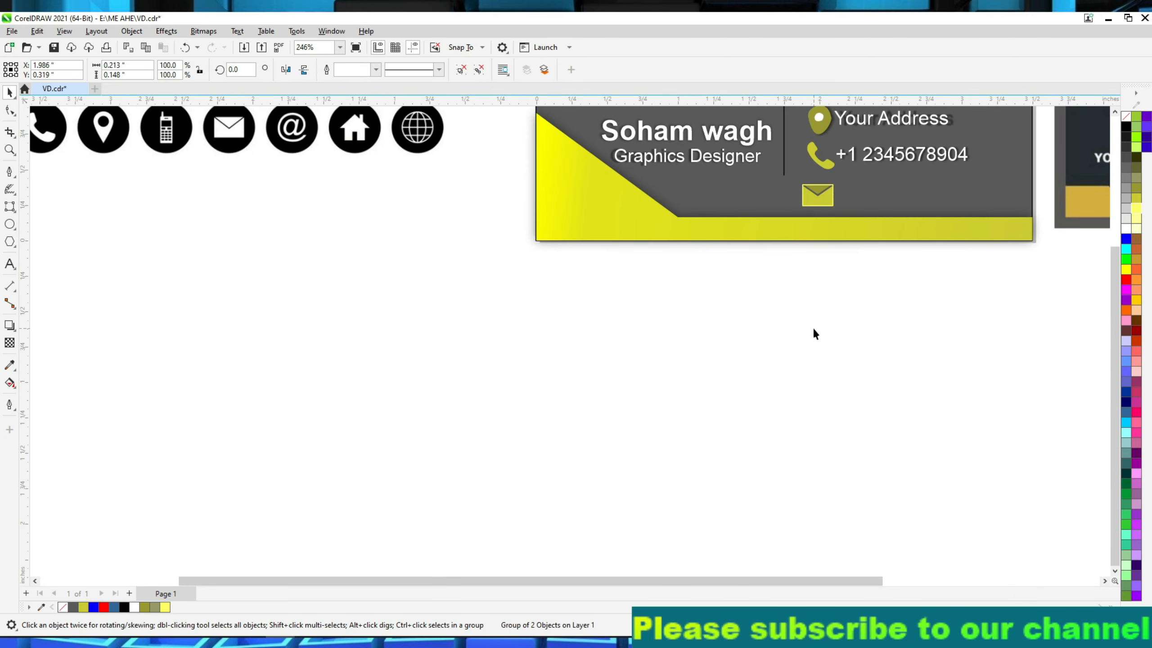
left_click(813, 328)
Add a placeholder e-mail address as 24 pt Arial artistic text in the empty area below the card.
scroll(817, 331, "down", 1)
scroll(1011, 353, "up", 4)
left_click(10, 264)
left_click(370, 420)
type("y")
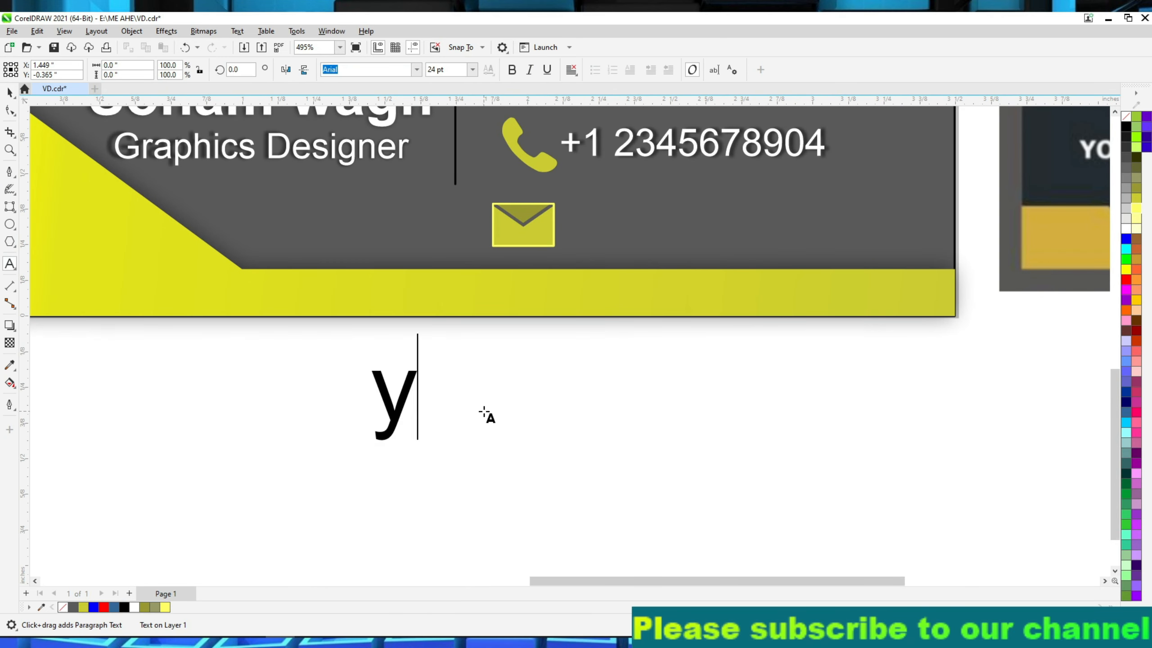
type("ouremail")
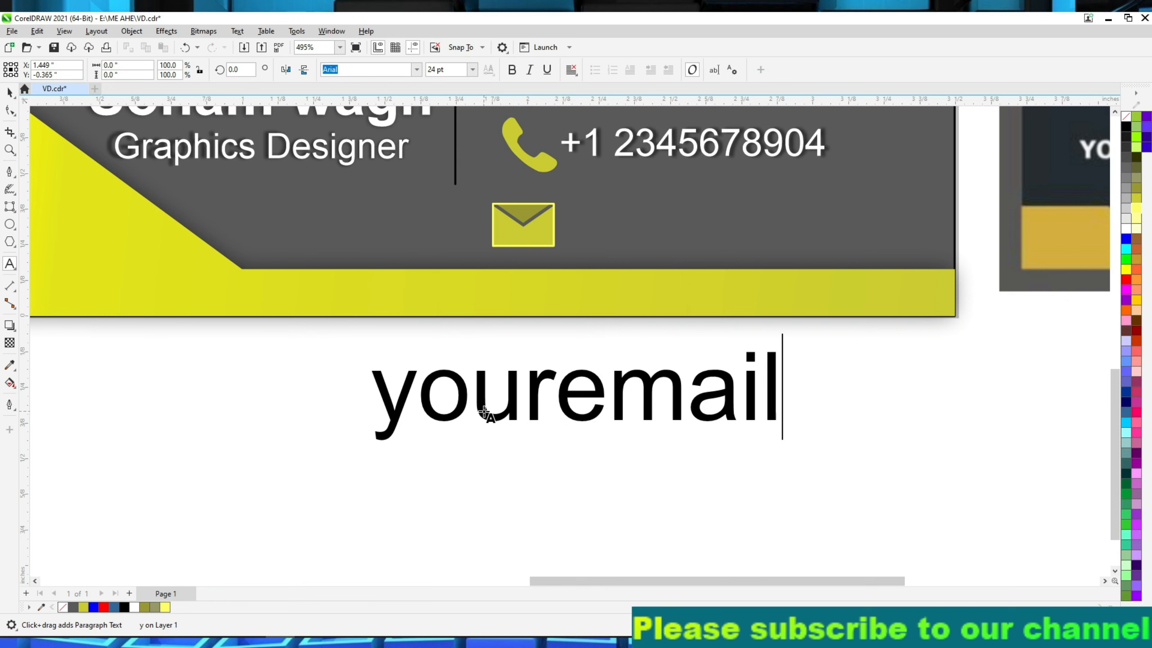
type("@gmail.com")
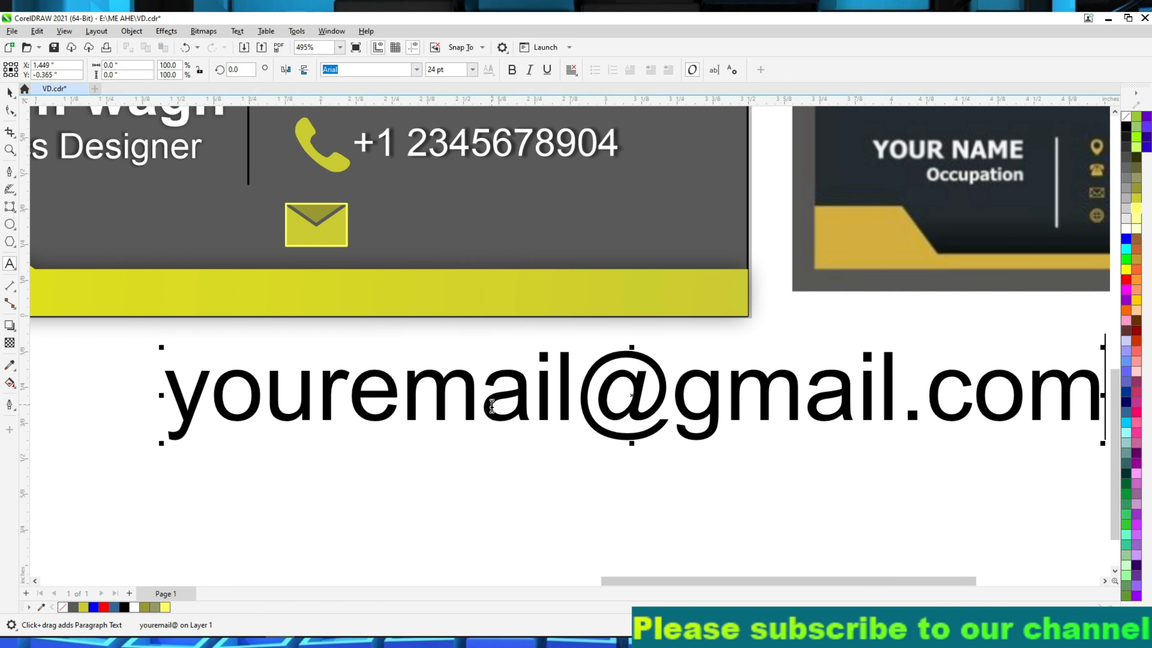
Scale the e-mail text down and place it on the card just beside the envelope icon.
scroll(402, 479, "up", 1)
scroll(261, 428, "down", 4)
left_click(10, 93)
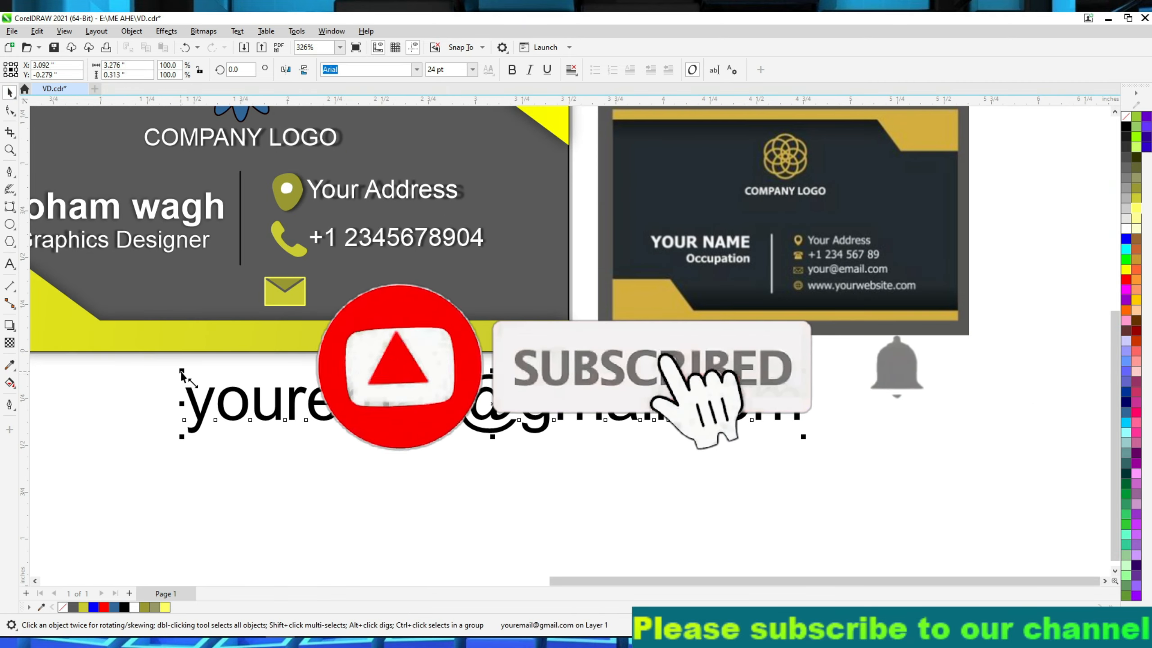
left_click_drag(181, 372, 507, 405)
left_click_drag(653, 426, 455, 295)
scroll(467, 294, "up", 3)
left_click_drag(677, 266, 593, 271)
Place a vertical guideline through the envelope's centre and line up the phone and location icons on it.
left_click_drag(24, 143, 189, 290)
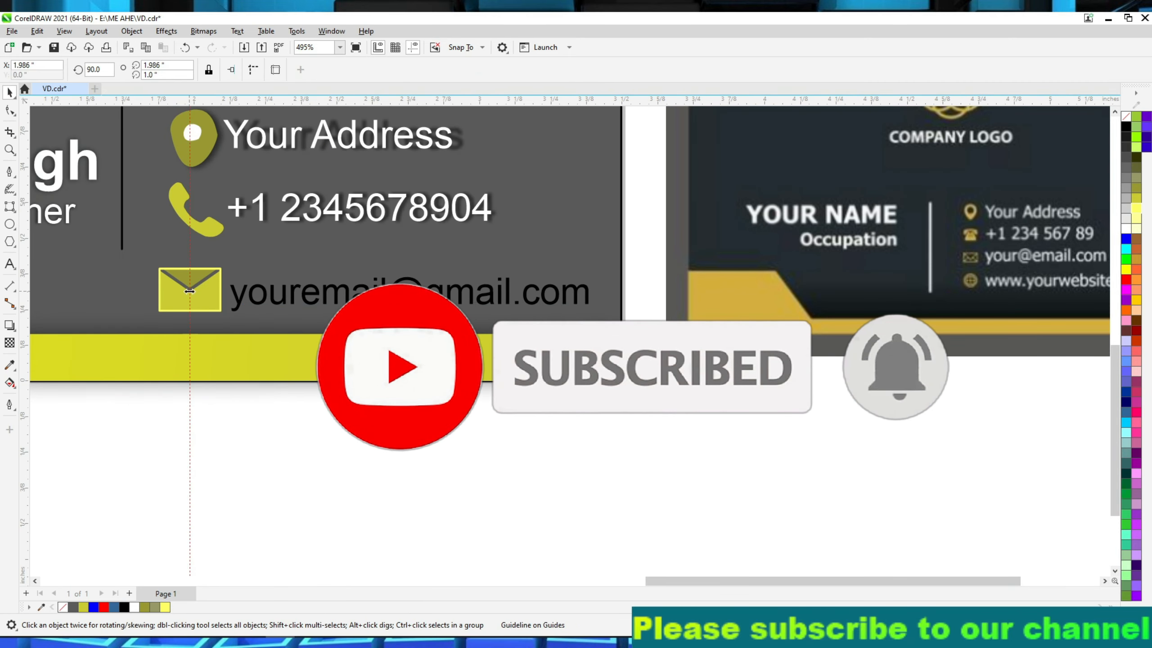
left_click(210, 223)
left_click_drag(210, 223, 203, 221)
left_click(303, 447)
left_click(198, 148)
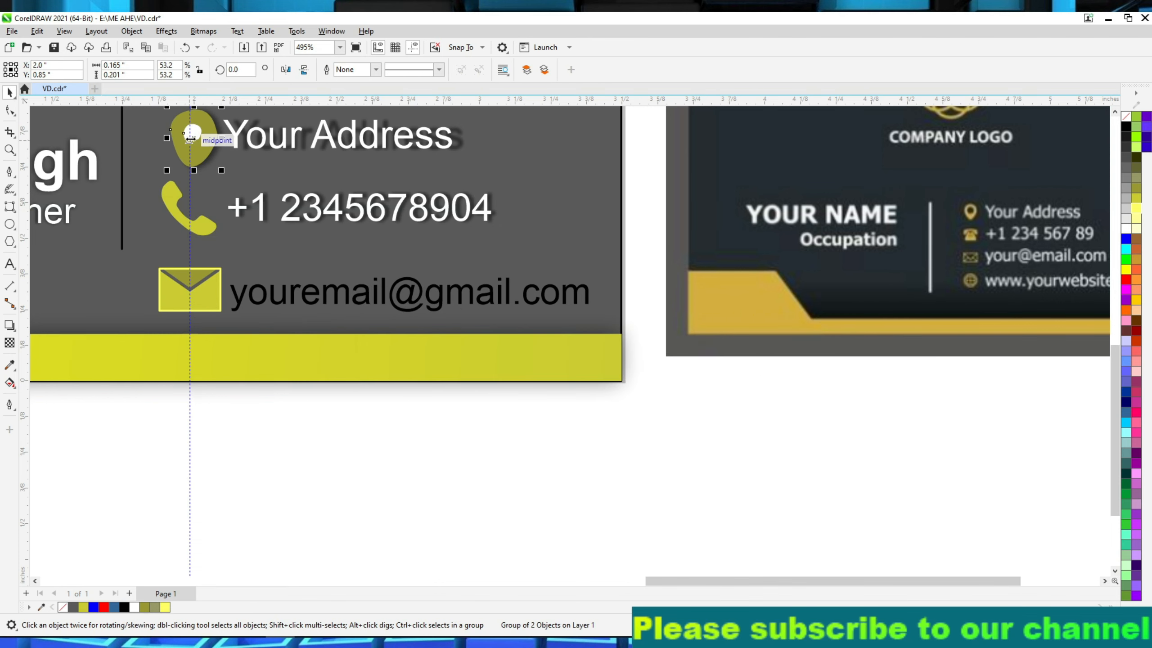
left_click_drag(192, 142, 191, 139)
left_click(315, 422)
scroll(336, 372, "down", 3)
scroll(321, 331, "up", 2)
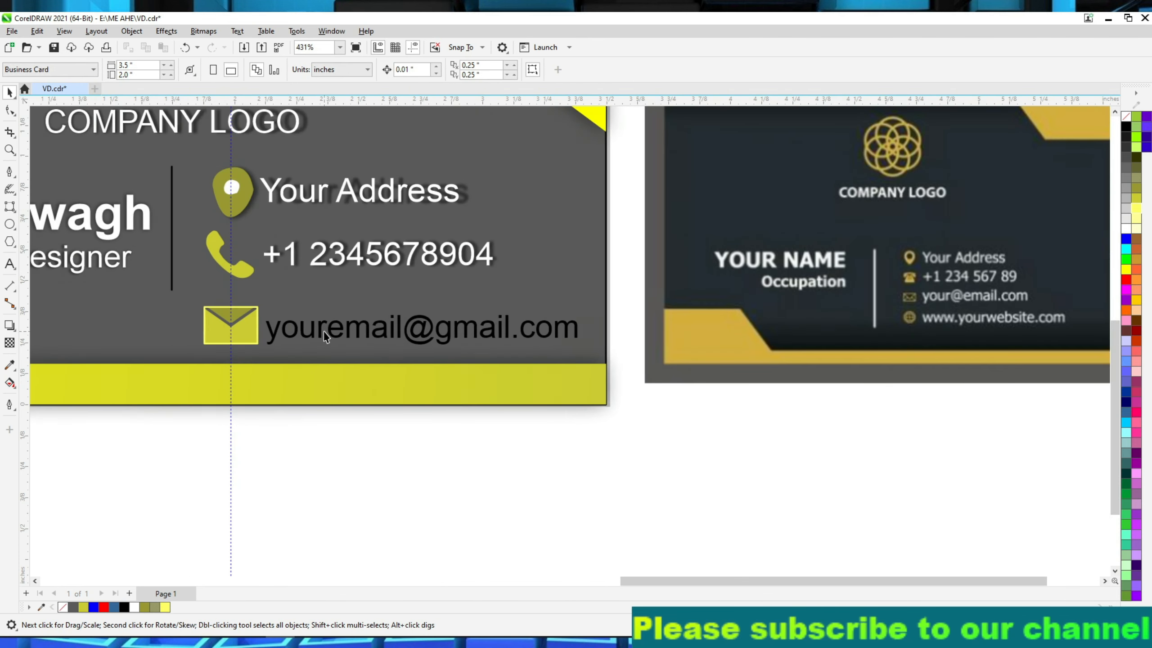
Make the e-mail text white and give it a drop shadow like the other contact lines.
scroll(321, 331, "up", 2)
left_click(321, 331)
left_click(10, 328)
left_click_drag(250, 331, 667, 332)
left_click(427, 498)
key("space")
Delete the vertical guideline and the source icon strip beside the card.
scroll(427, 498, "down", 4)
scroll(427, 497, "down", 4)
left_click(353, 234)
key("Delete")
left_click(617, 263)
key("Delete")
left_click(46, 366)
key("Delete")
key("shift+F4")
scroll(320, 475, "right", 5)
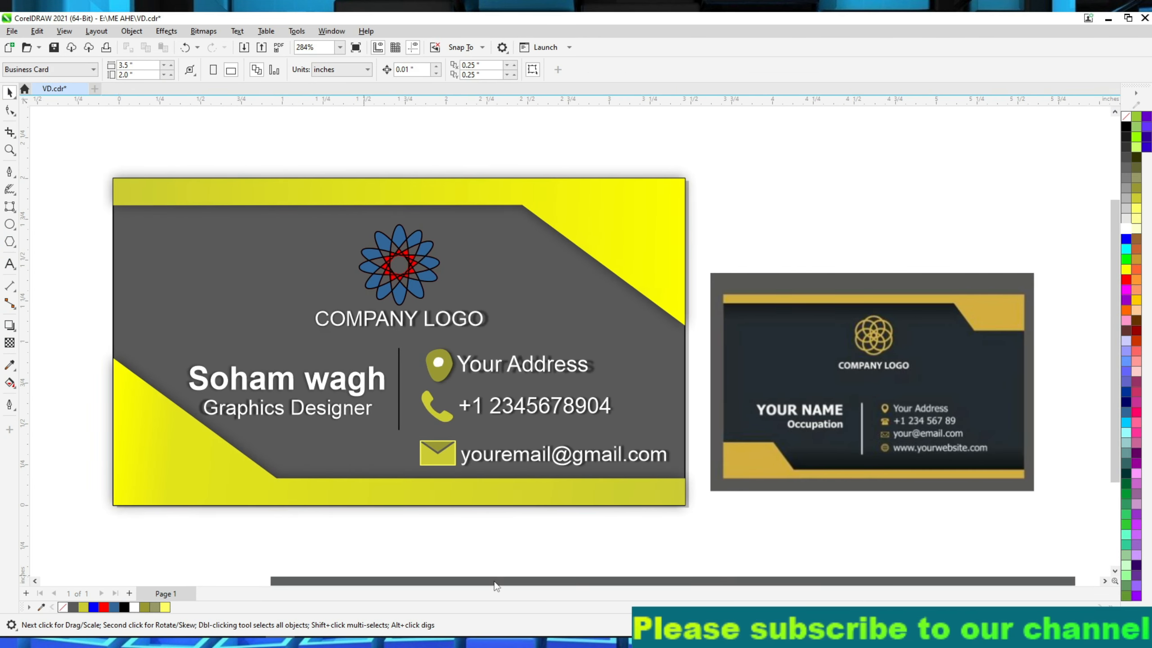
Adjust the drop shadows of the upper and lower yellow shapes so they fall further onto the grey background.
left_click(519, 268)
left_click(10, 325)
mouse_move(91, 252)
left_mouse_down()
mouse_move(106, 272)
mouse_move(51, 262)
mouse_move(90, 271)
mouse_move(123, 458)
mouse_move(89, 505)
mouse_move(92, 191)
mouse_move(89, 271)
left_mouse_up()
left_click_drag(649, 271, 90, 272)
left_click(618, 486)
left_click_drag(662, 432, 662, 416)
left_click(708, 516)
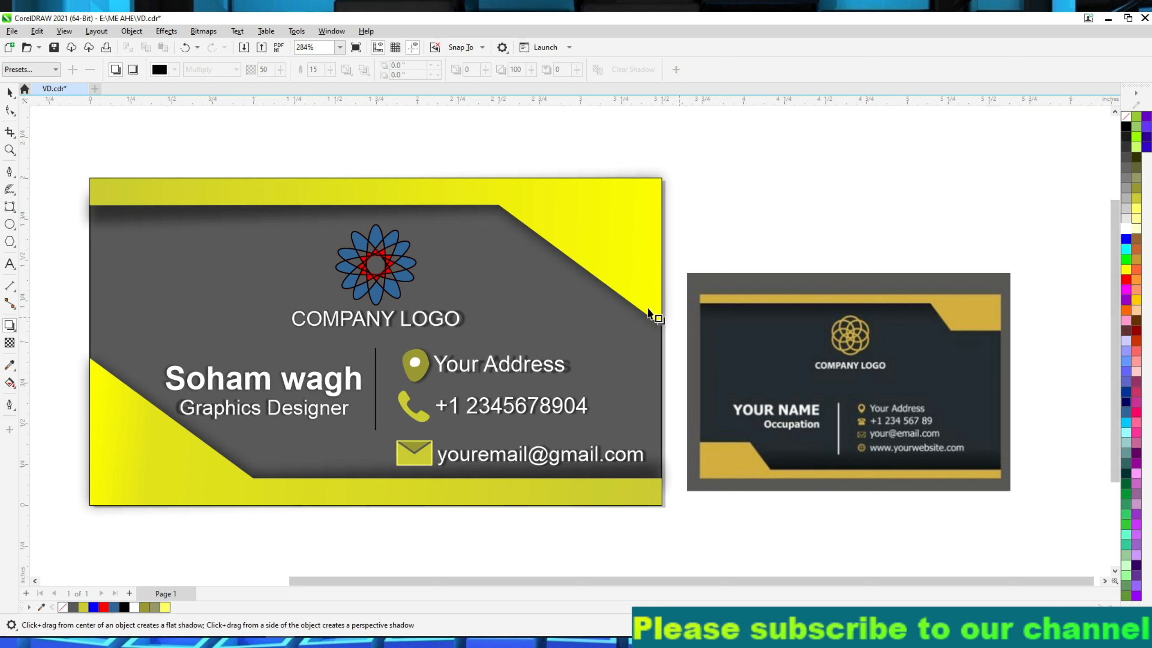
left_click(8, 94)
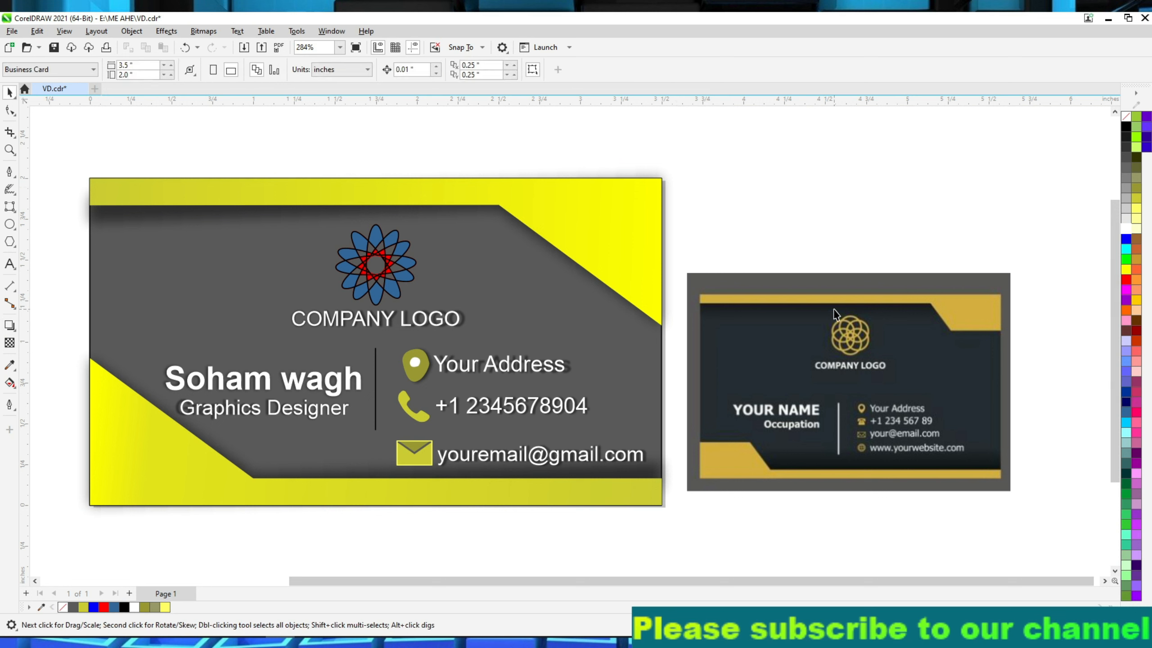
Unlock the reference card image, enlarge it and reposition it beside the yellow and grey card.
right_click(716, 387)
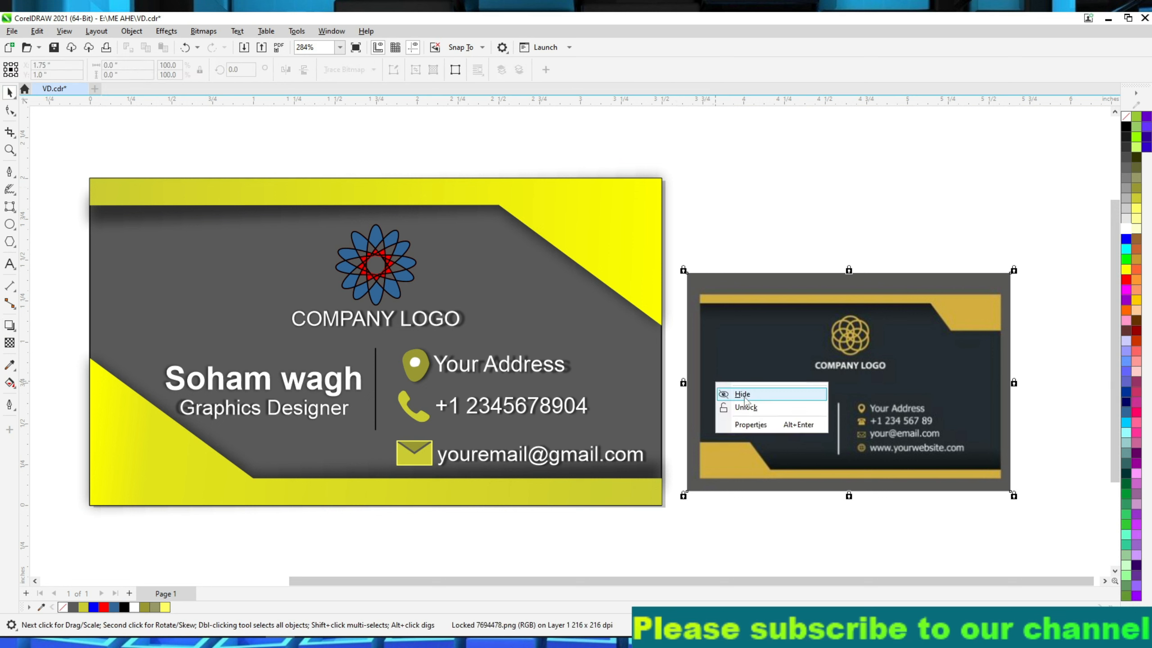
key("Escape")
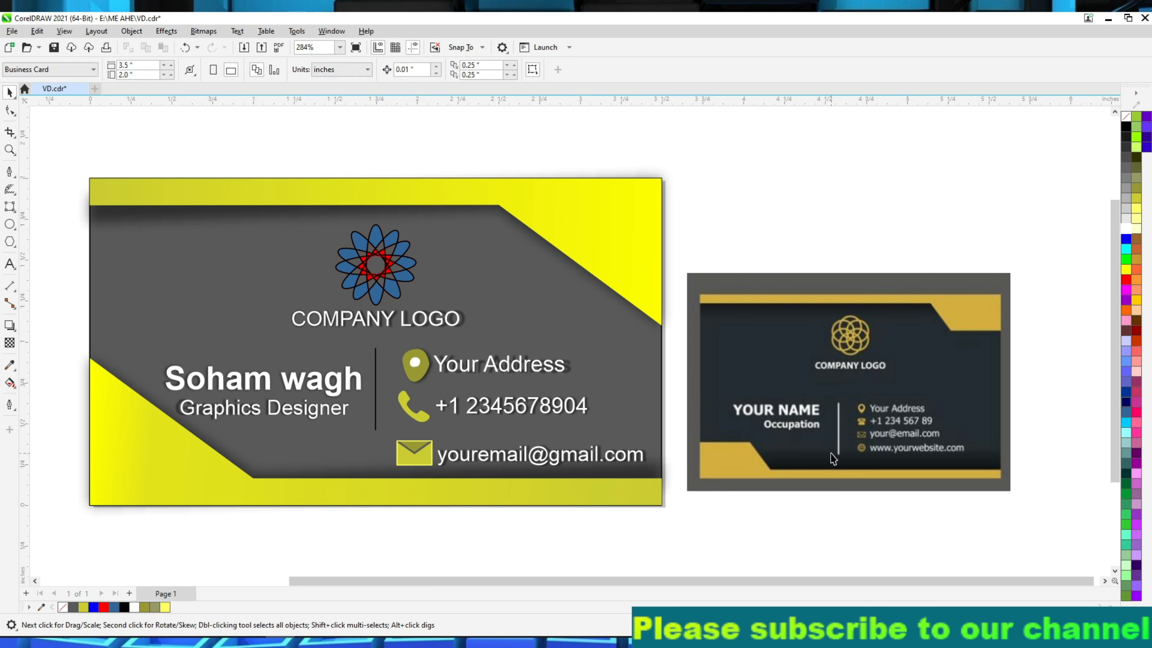
left_click_drag(1014, 272, 1073, 231)
left_click_drag(939, 371, 929, 349)
left_click(899, 536)
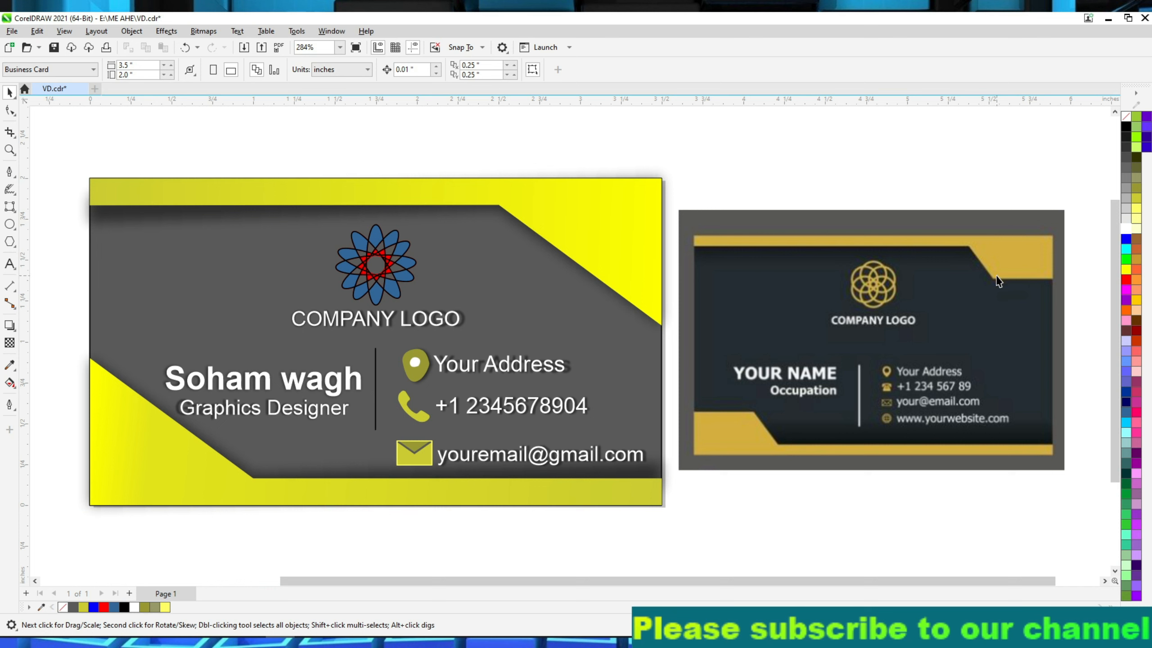
Try to reshape the upper yellow shape's diagonal into a stepped corner by adding a node and moving the edge nodes.
left_click(506, 225)
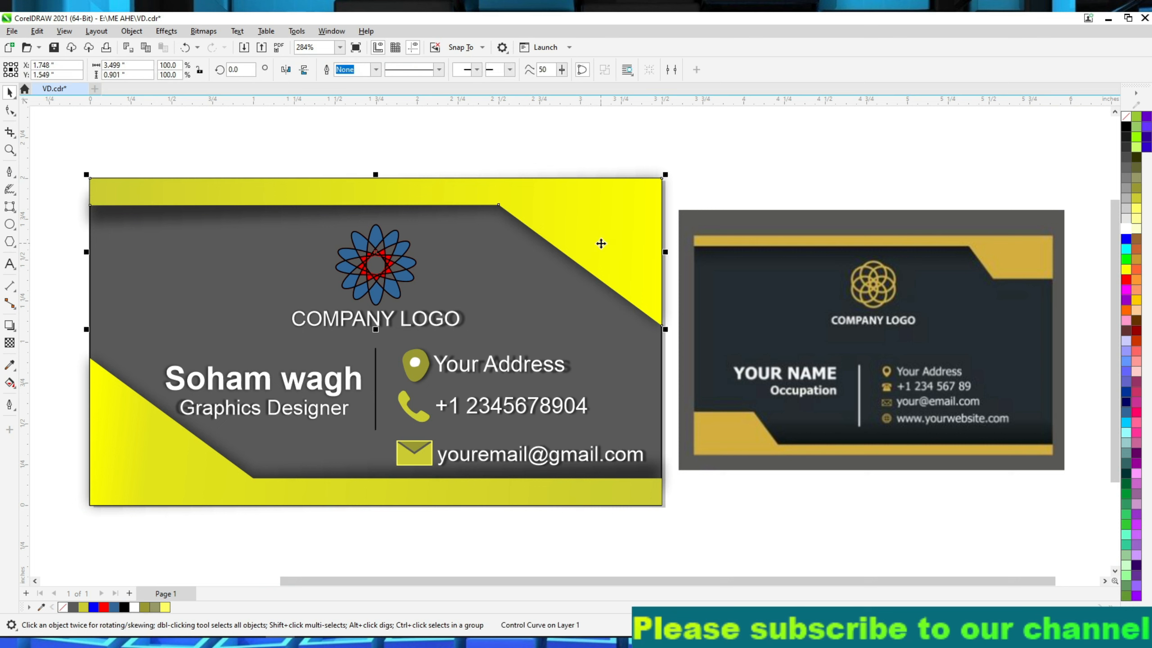
left_click(14, 113)
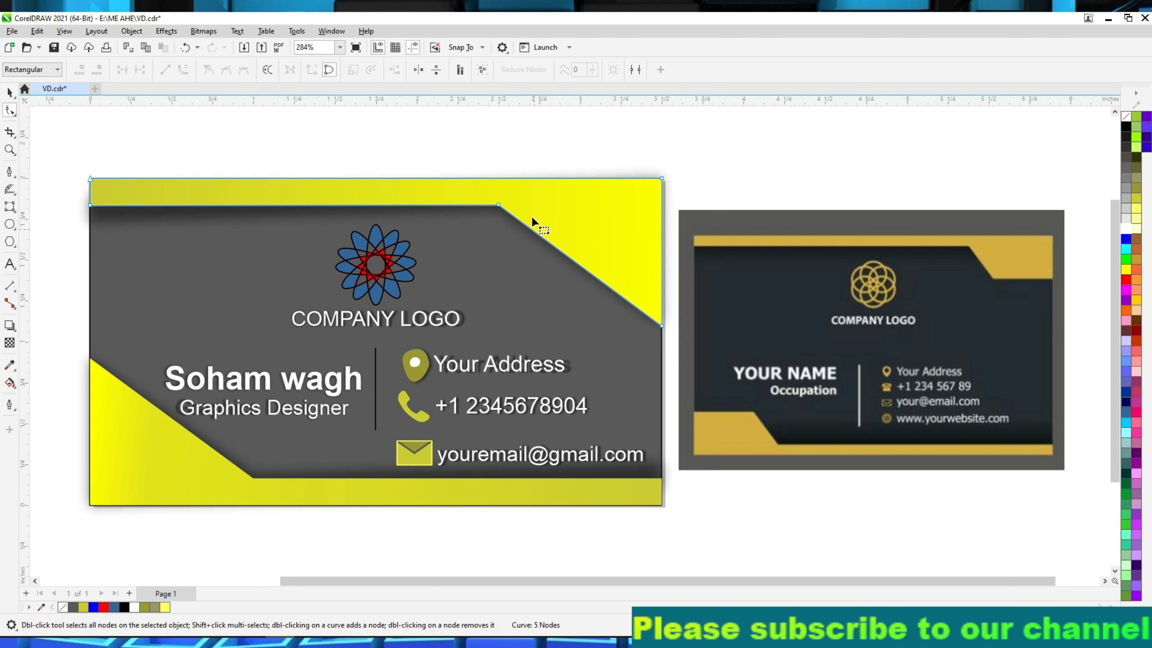
double_click(581, 267)
left_click_drag(582, 267, 509, 252)
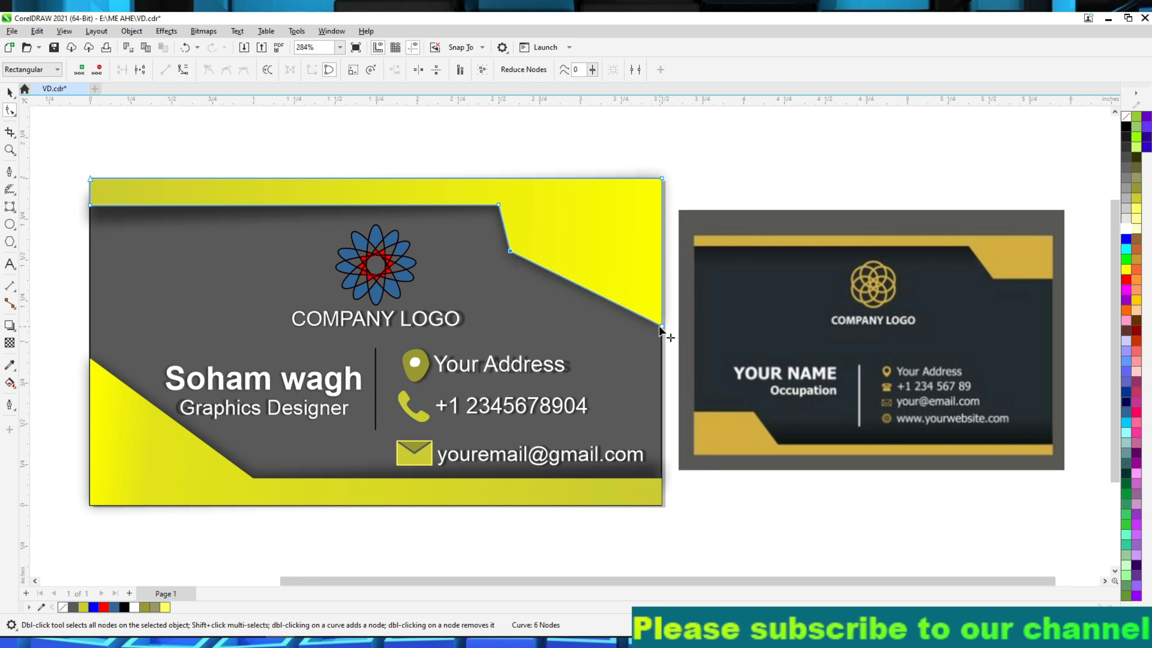
left_click_drag(662, 325, 661, 253)
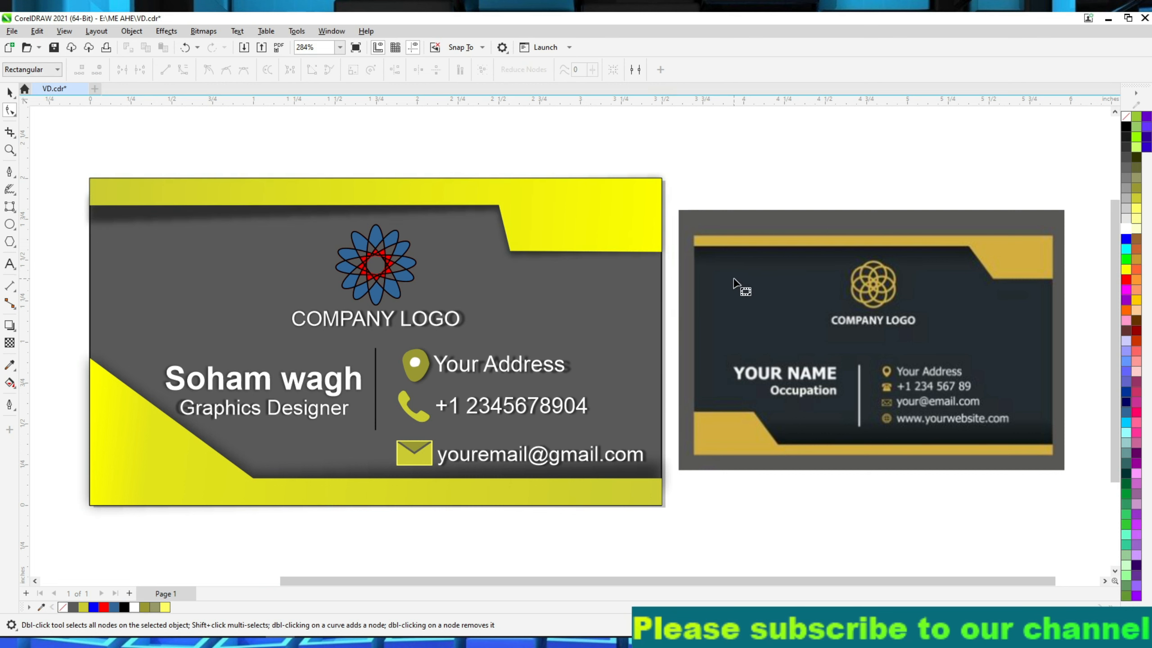
Undo the node edits on the upper yellow shape and deselect it.
key("ctrl+z")
key("ctrl+z")
key("ctrl+z")
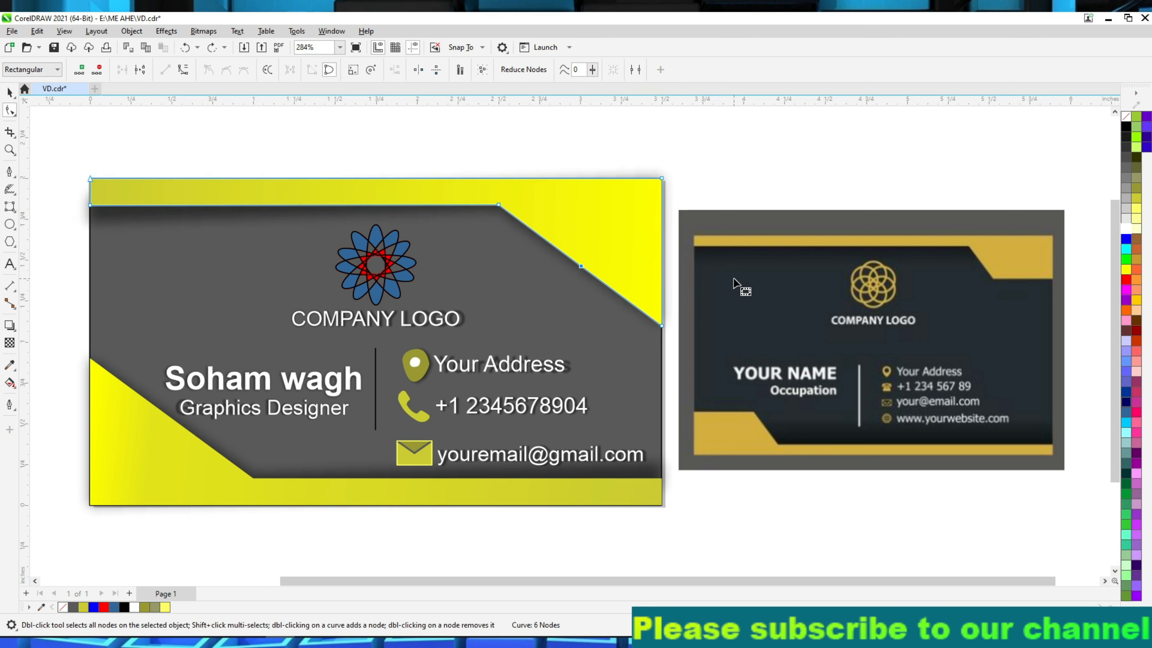
left_click(9, 92)
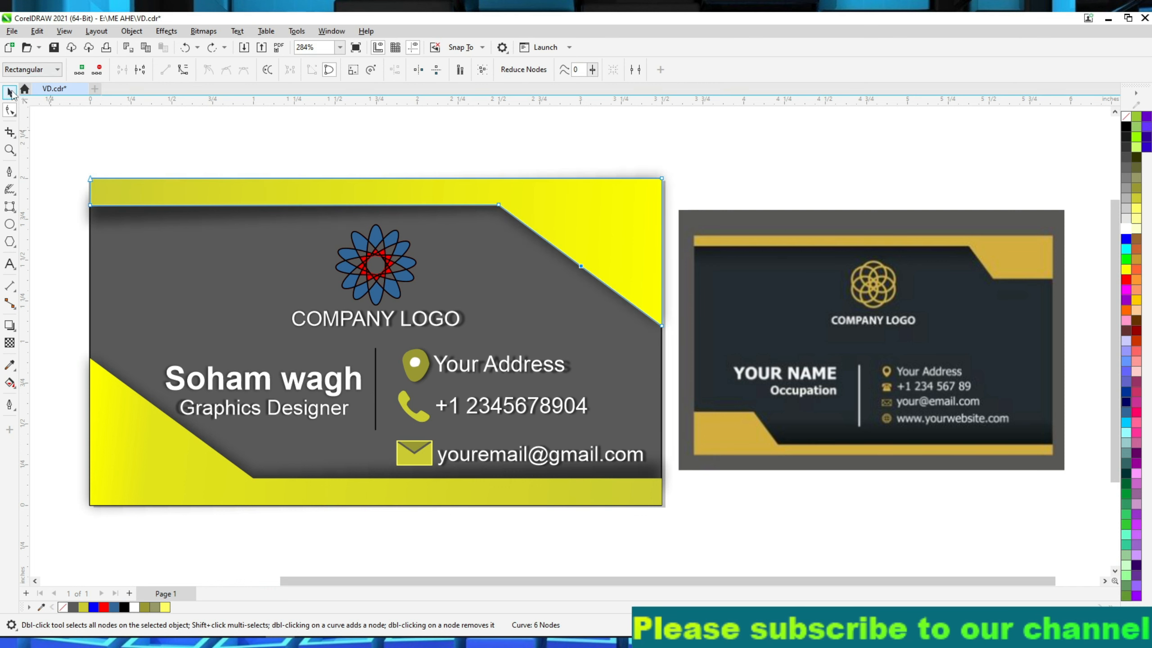
left_click(240, 158)
Switch to the image viewer and examine the front and back card designs in visiting card.png up close.
scroll(783, 545, "down", 1)
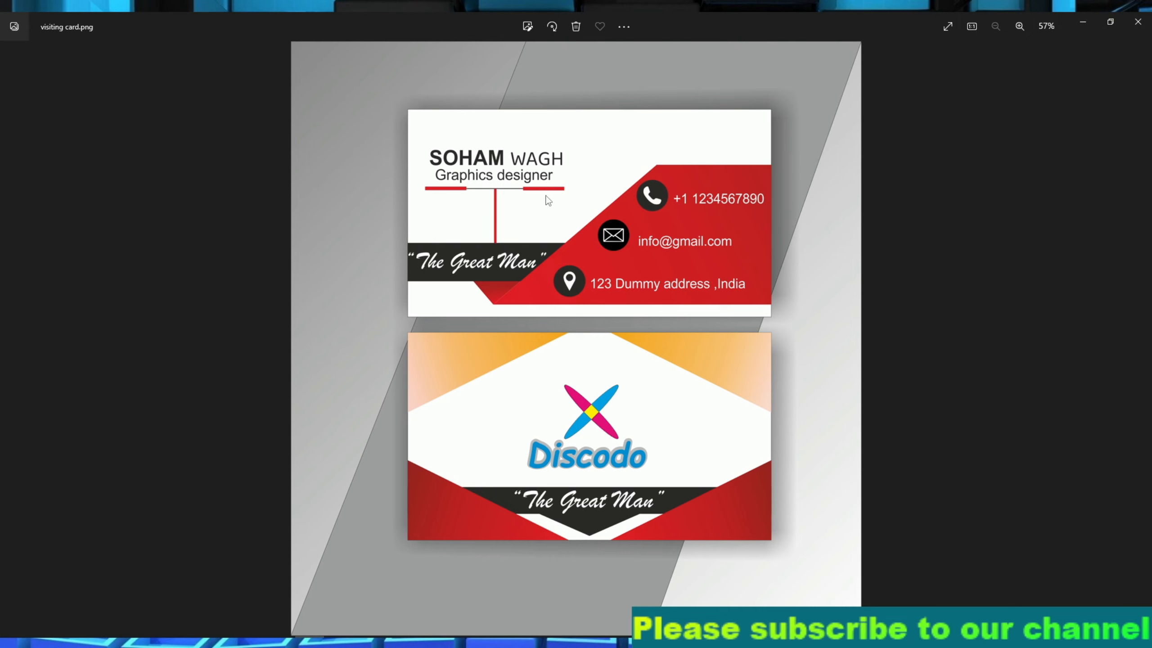
scroll(578, 226, "up", 5)
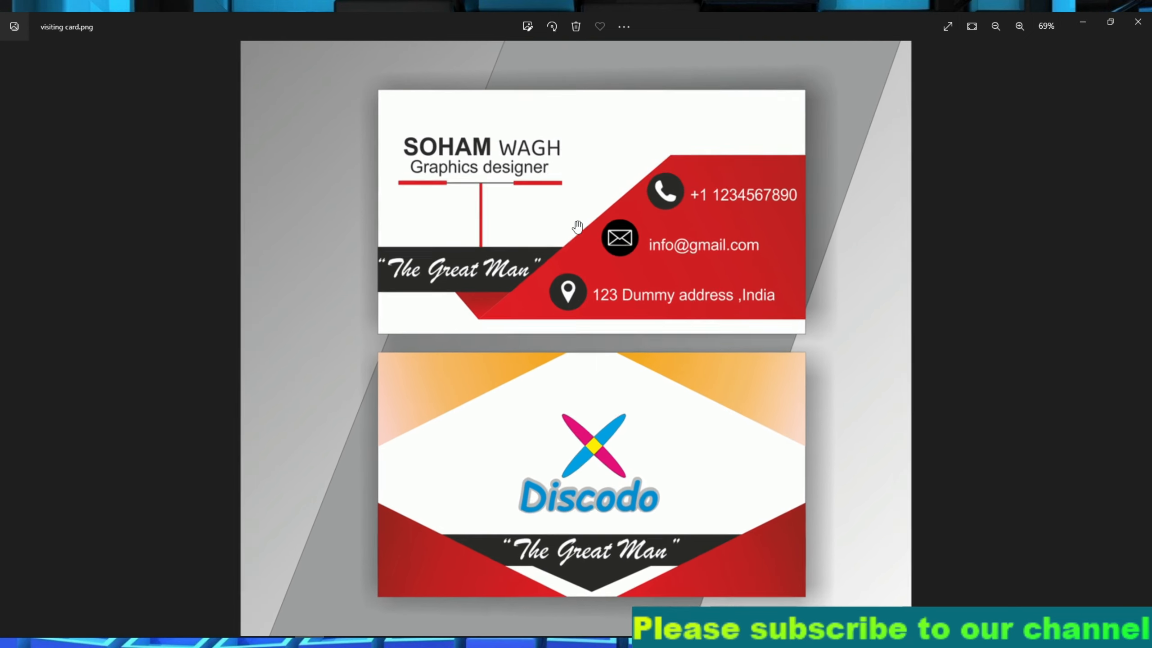
scroll(442, 162, "up", 5)
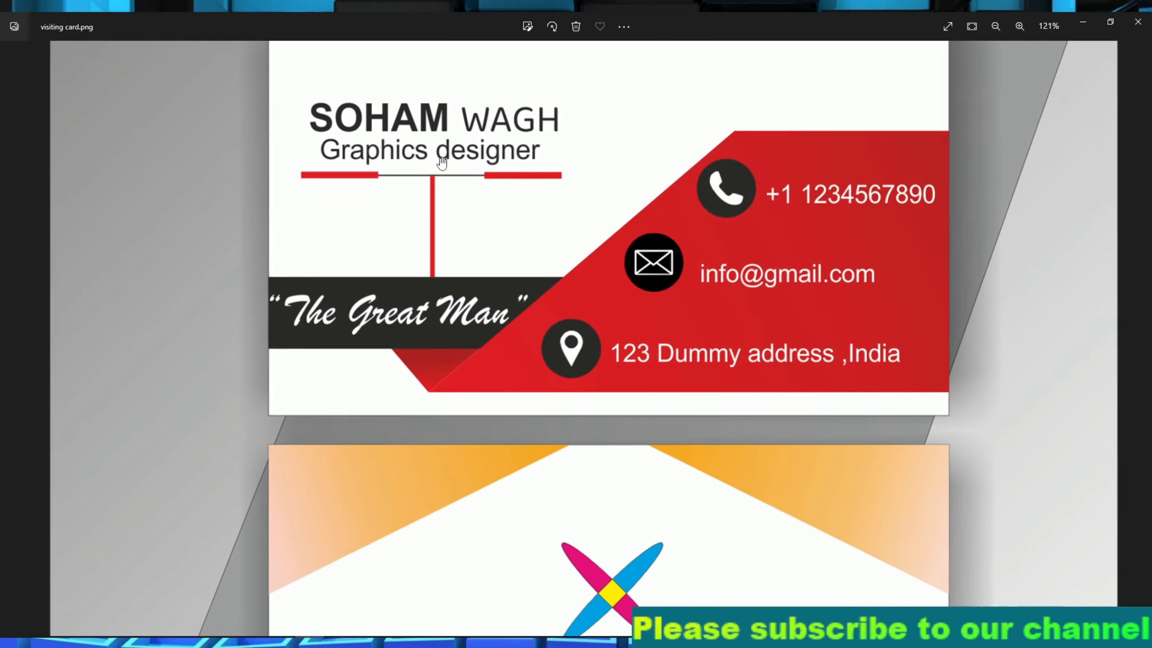
scroll(442, 162, "up", 5)
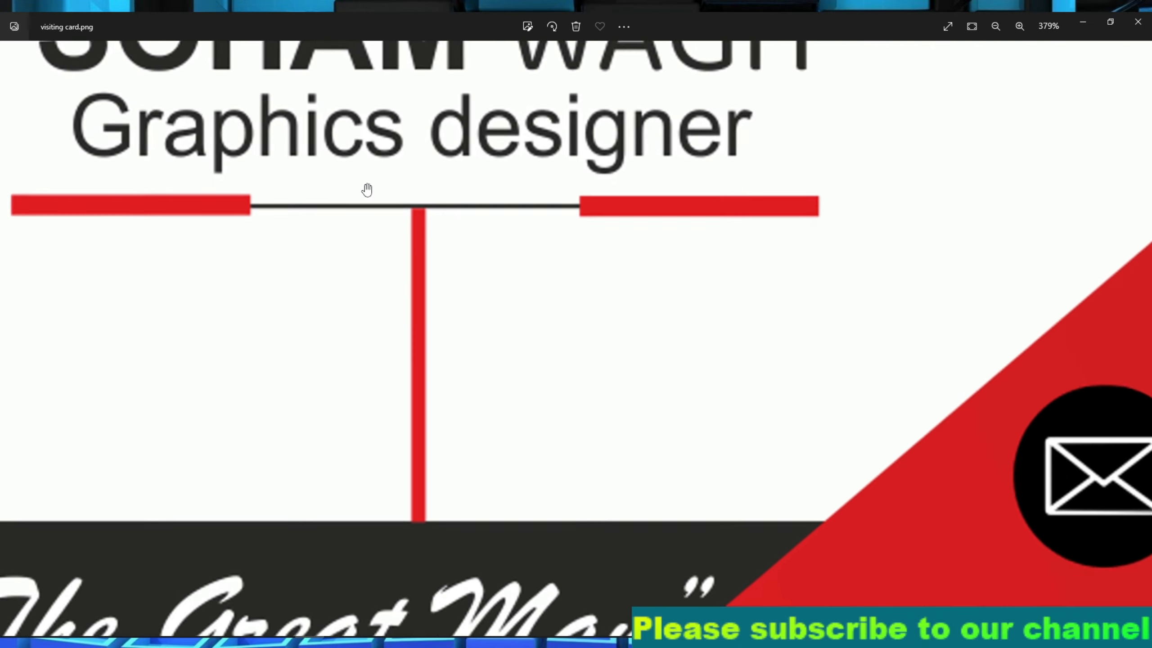
scroll(358, 195, "down", 3)
scroll(358, 195, "down", 5)
scroll(358, 195, "up", 2)
scroll(358, 195, "down", 4)
scroll(358, 194, "down", 4)
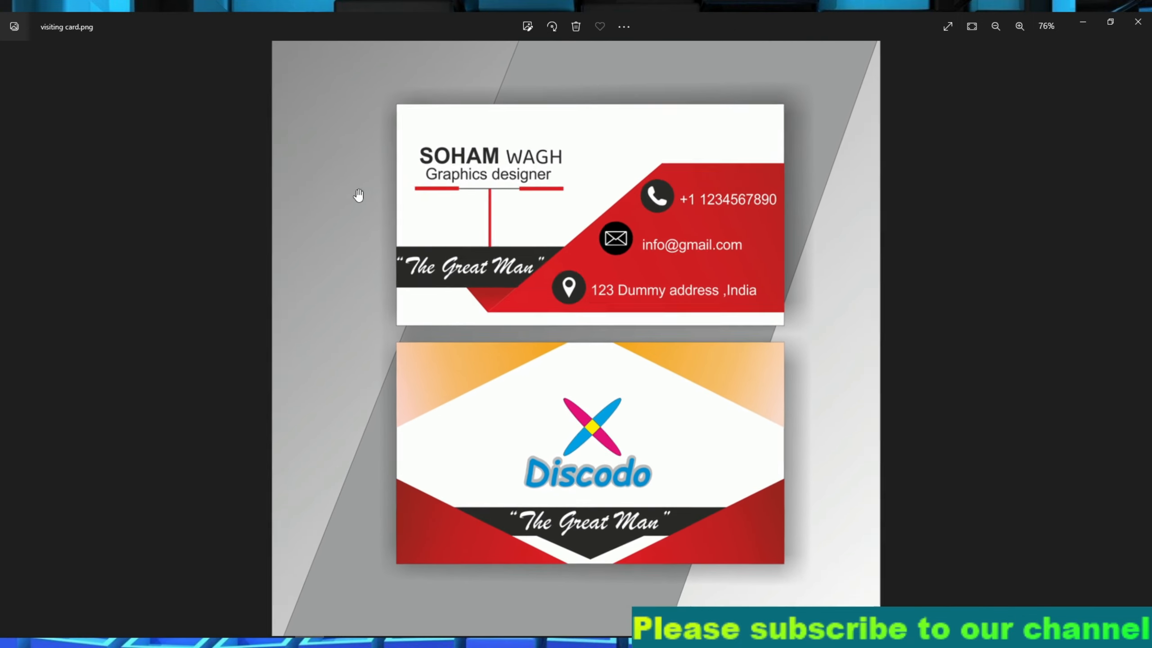
scroll(953, 345, "down", 1)
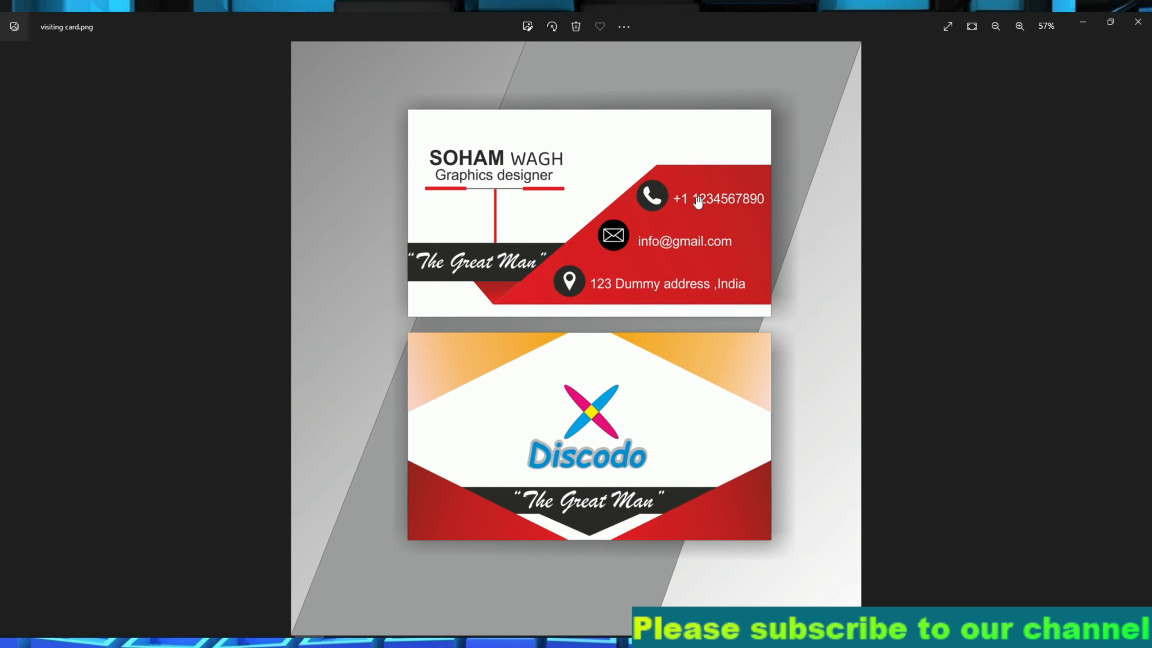